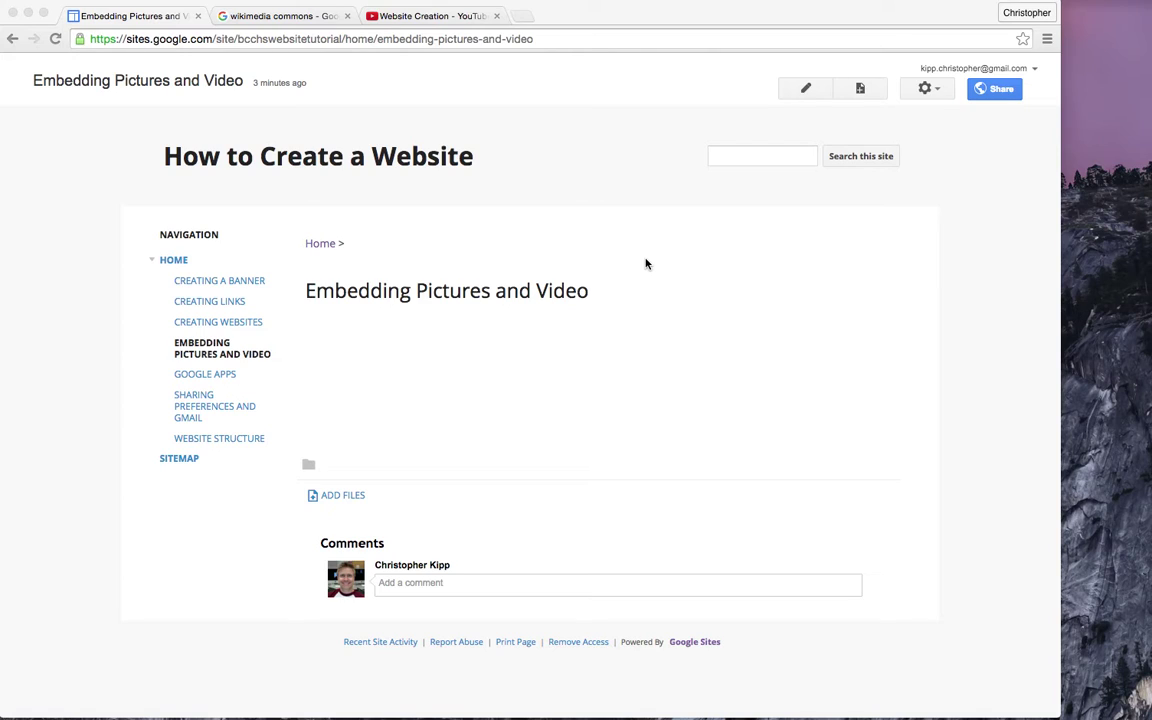
Open Wikimedia Commons from the existing search results and search the site for DNA.
left_click(293, 17)
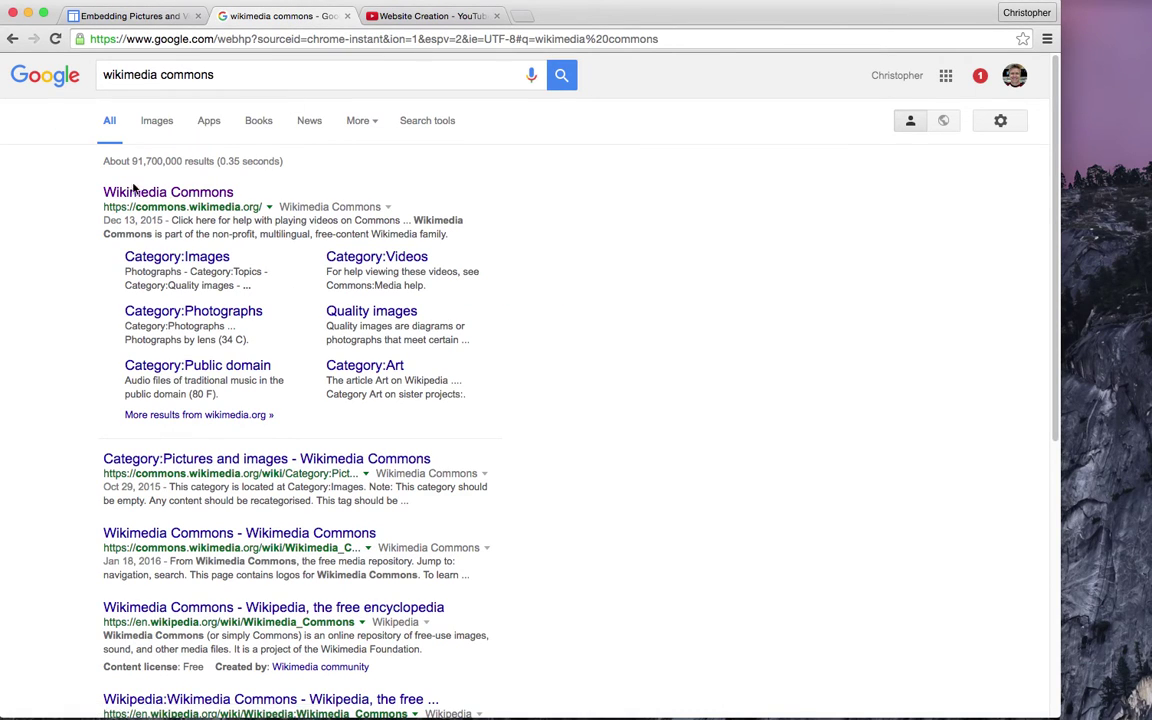
left_click(187, 193)
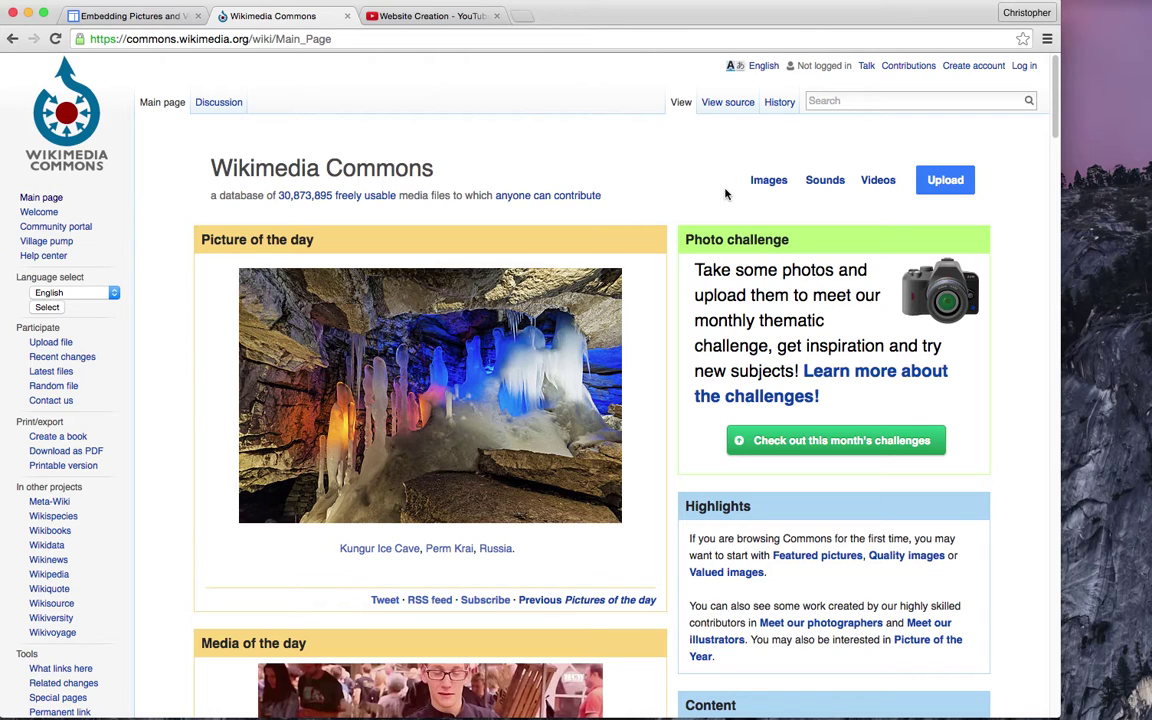
left_click(815, 100)
type("DNA")
key("Return")
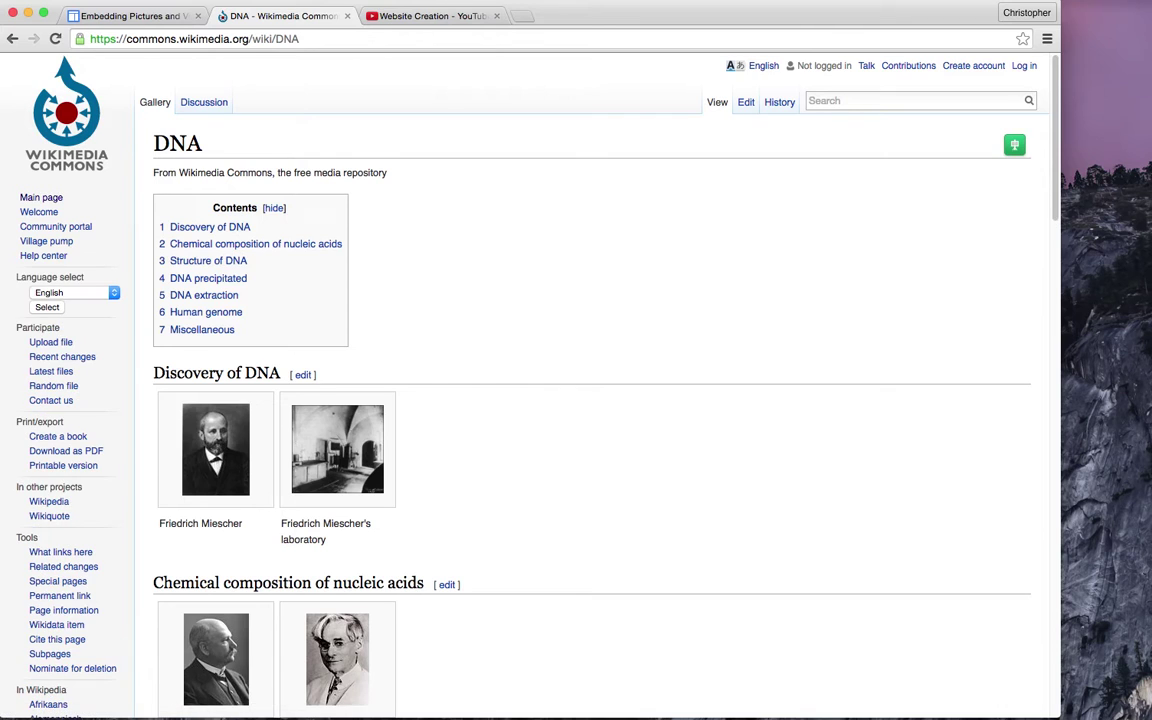
Open the Phosphodiester bond diagram from the Structure of DNA section and save a copy of the image to the desktop.
scroll(658, 427, "down", 5)
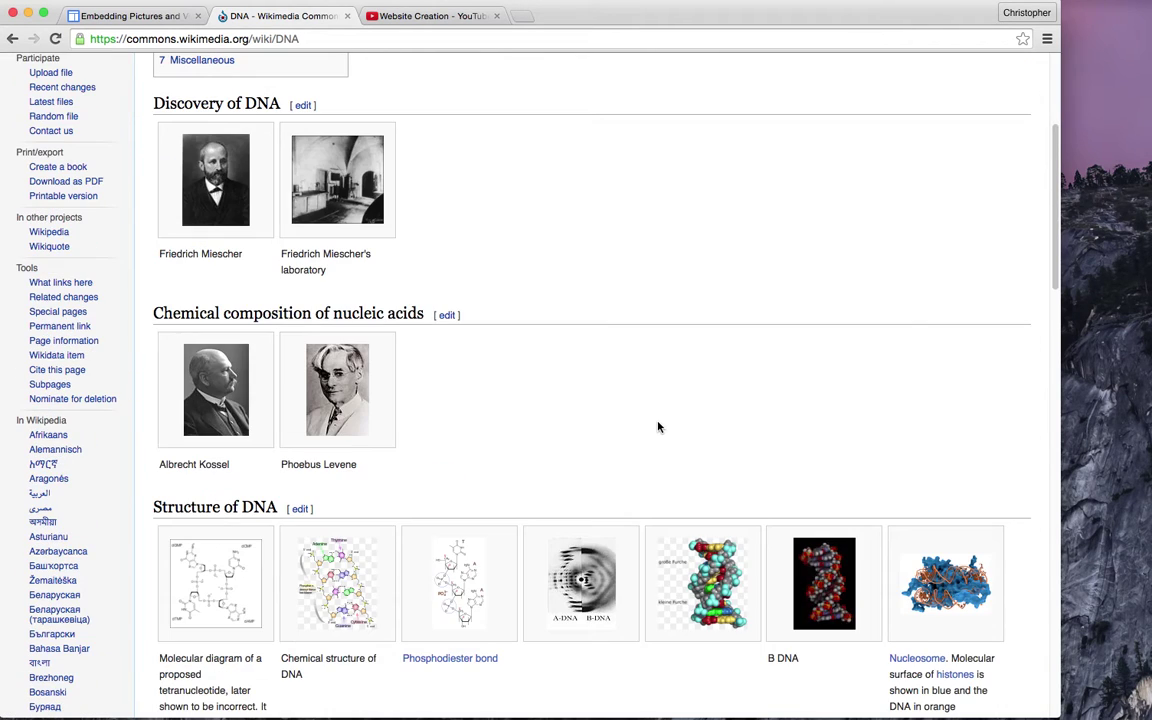
scroll(658, 427, "down", 1)
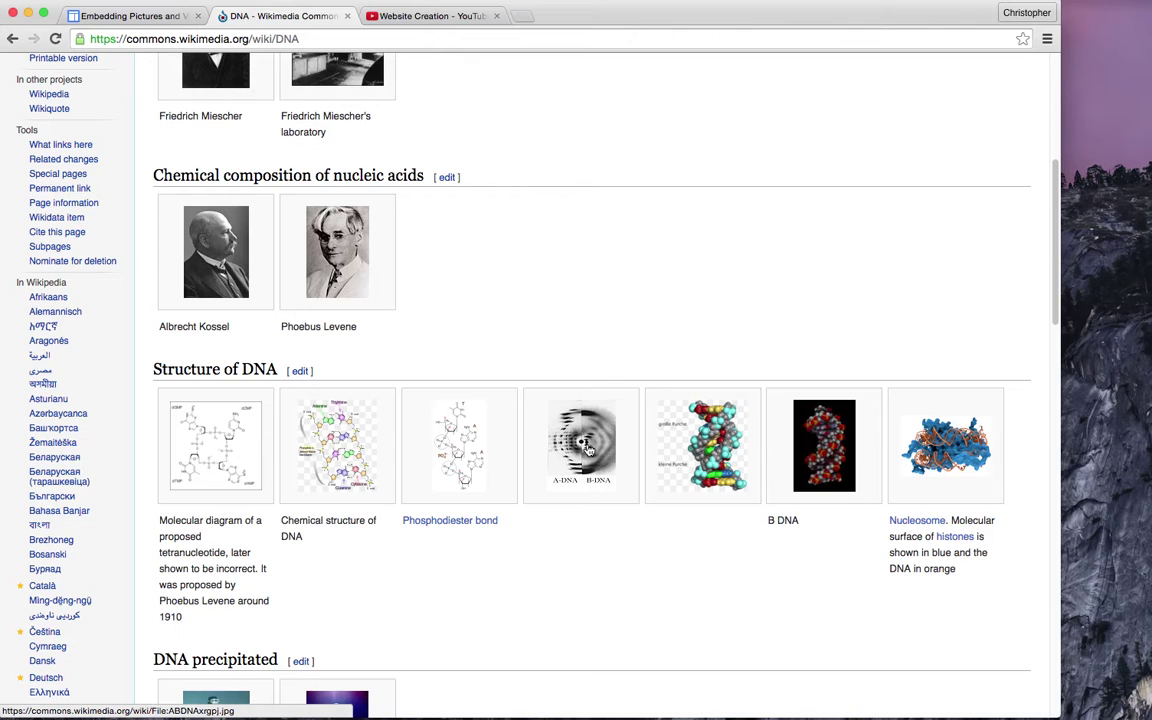
left_click_drag(589, 446, 532, 476)
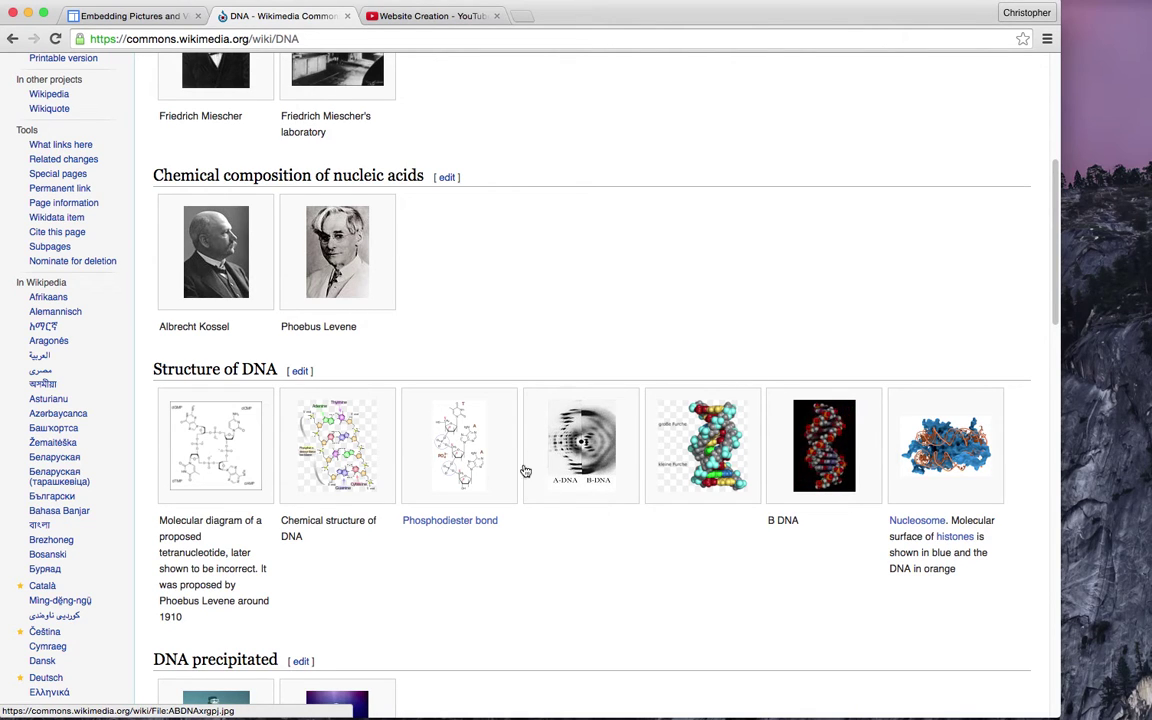
left_click(456, 462)
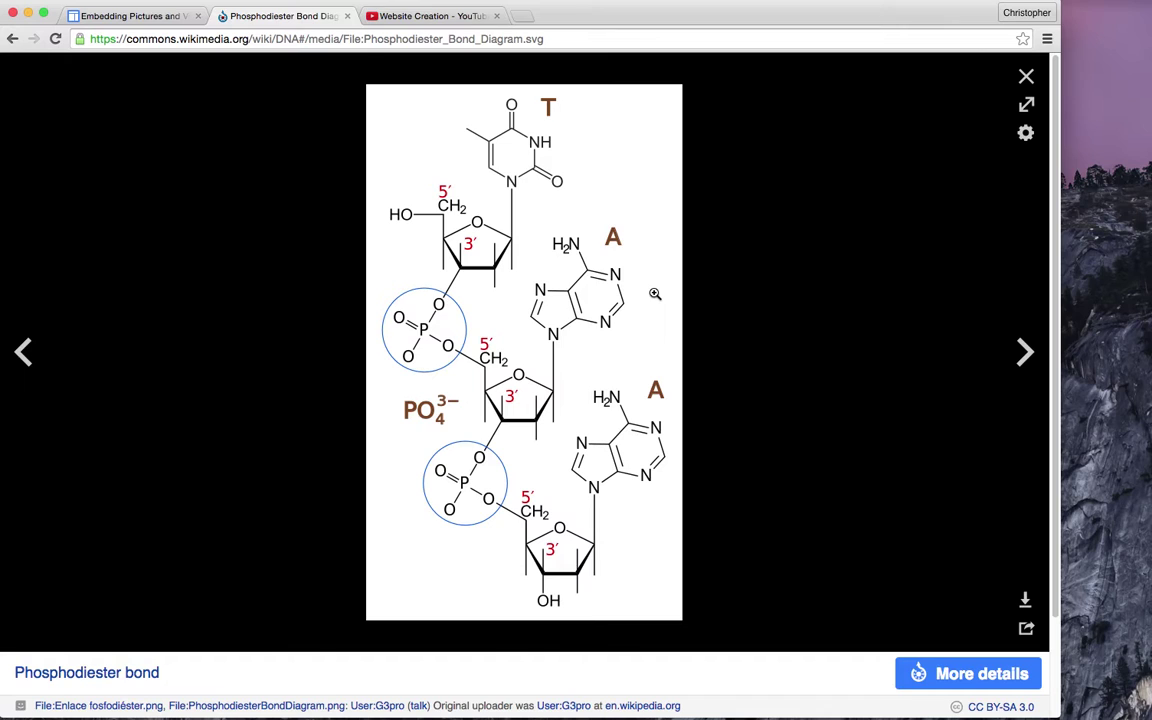
right_click(560, 287)
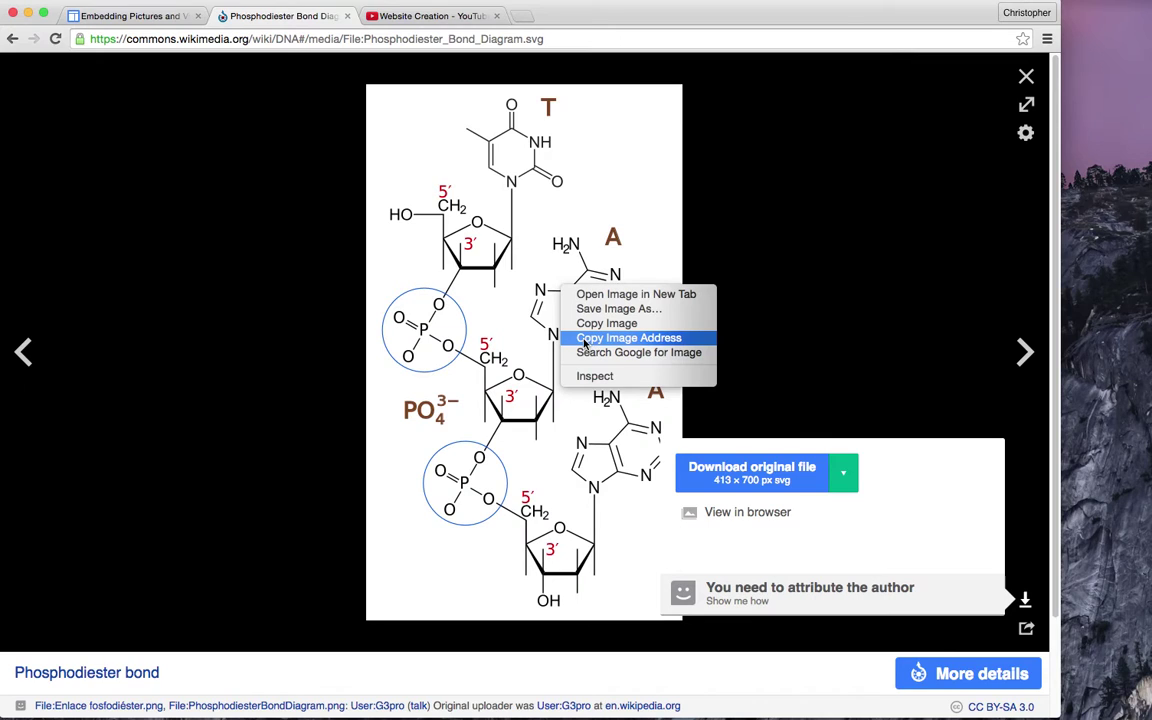
left_click(815, 253)
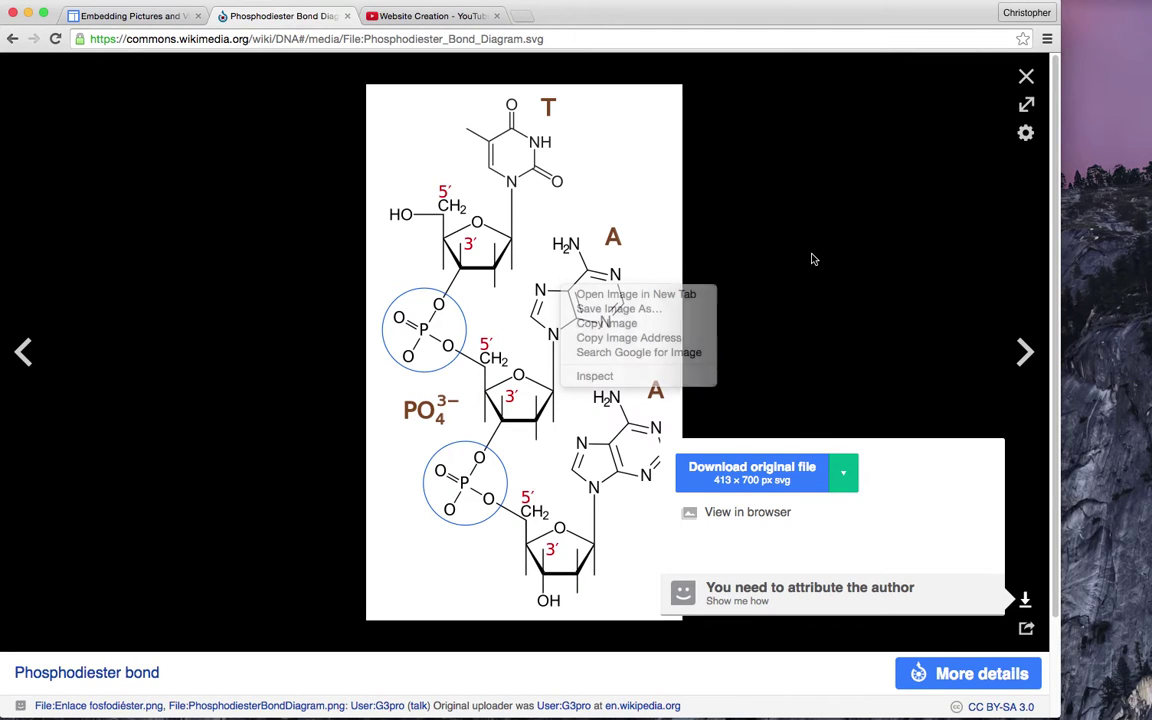
left_click_drag(493, 277, 1126, 380)
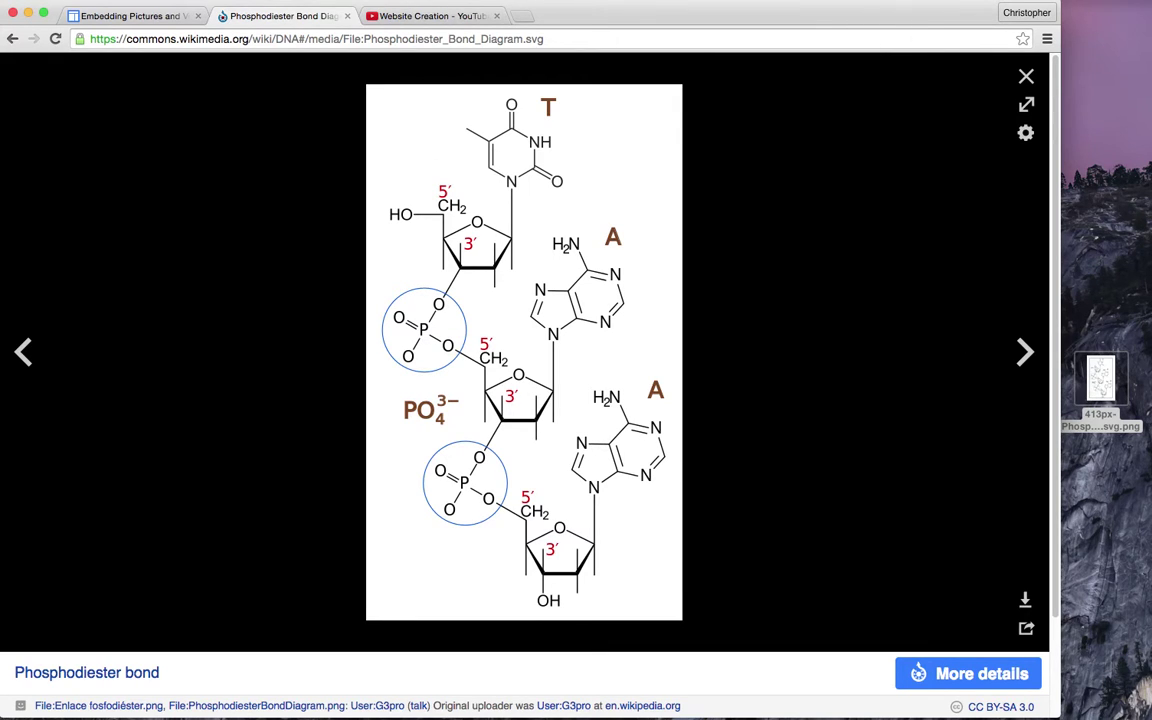
Edit the Embedding Pictures and Video page and insert the phosphodiester bond PNG uploaded from the desktop.
left_click(101, 22)
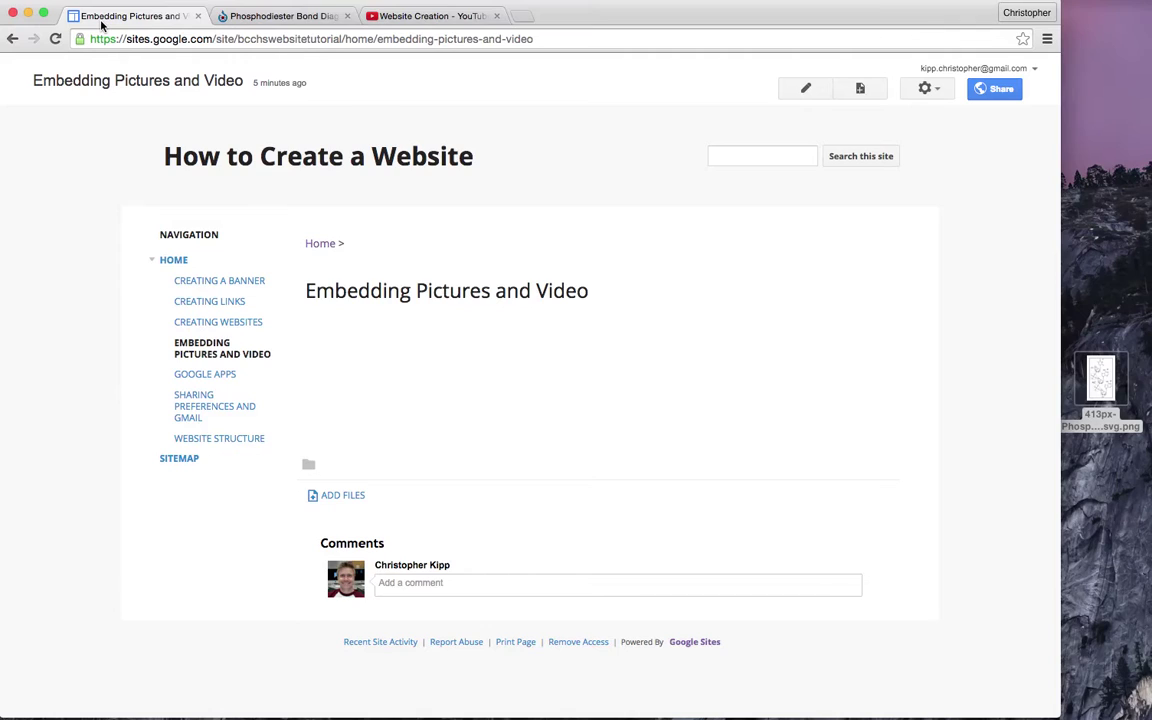
left_click(808, 92)
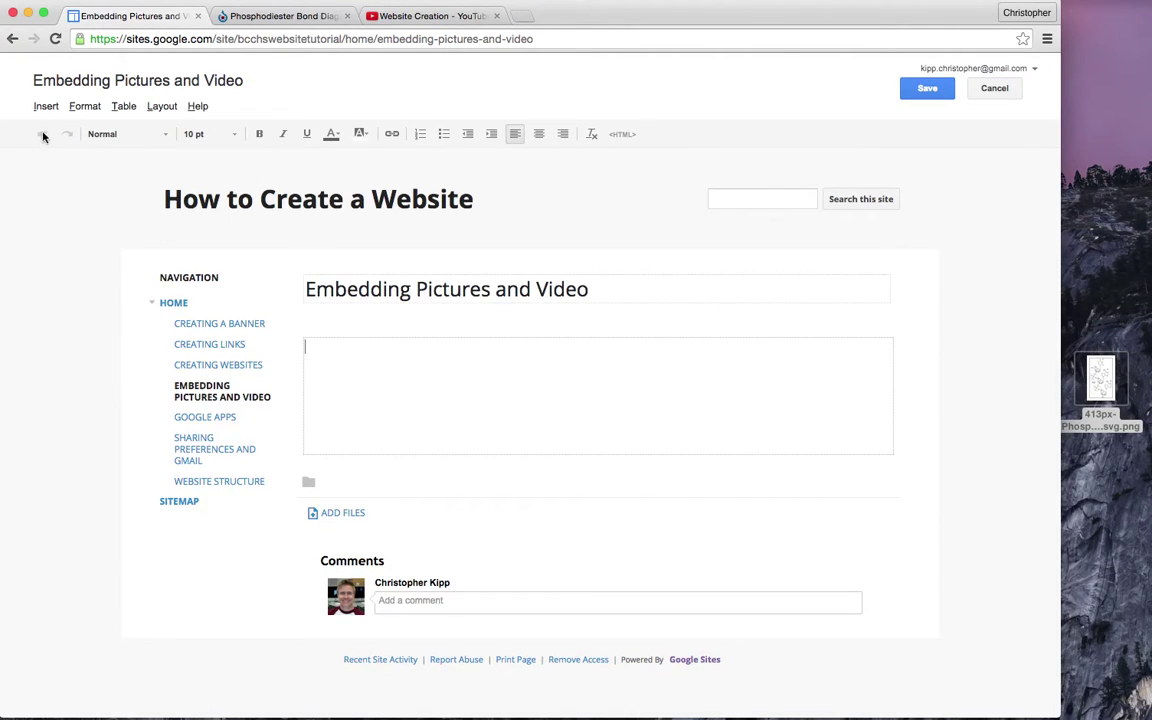
left_click(46, 107)
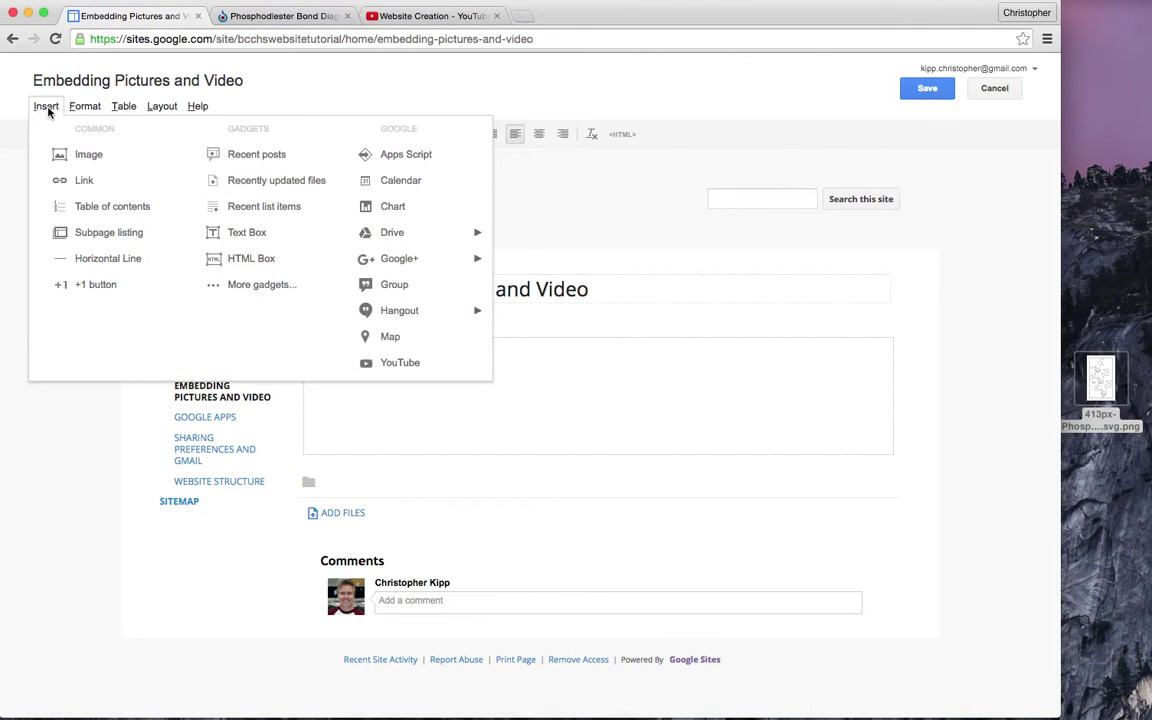
left_click(88, 157)
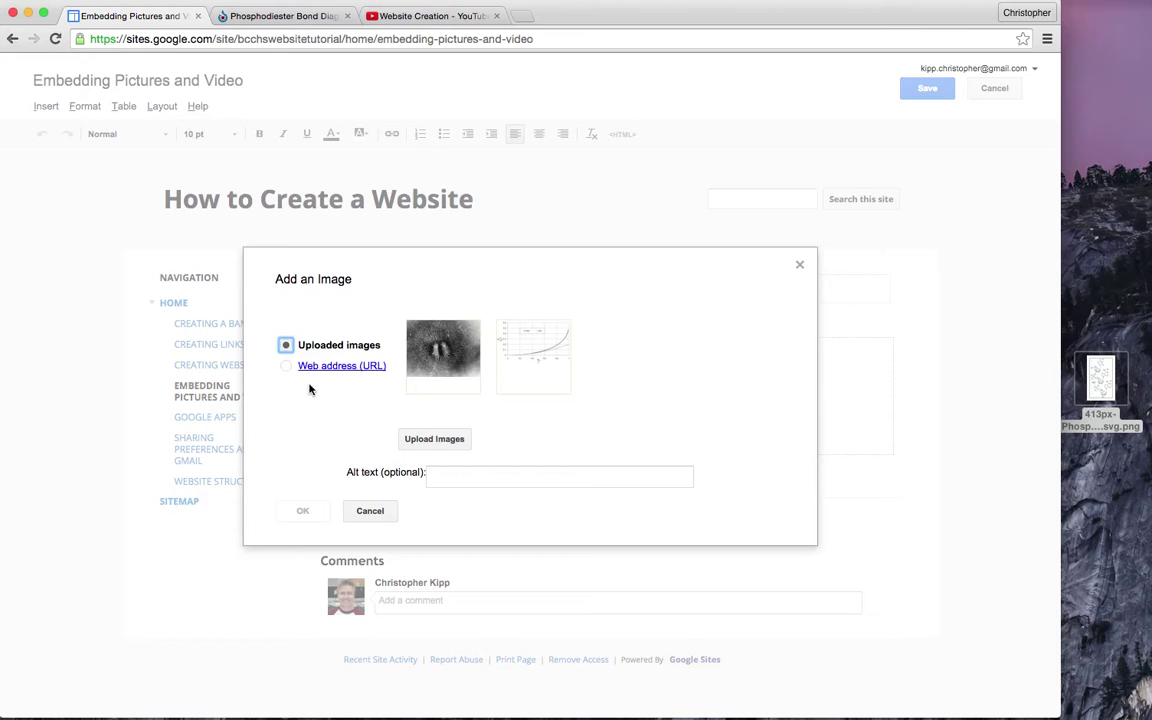
left_click(430, 444)
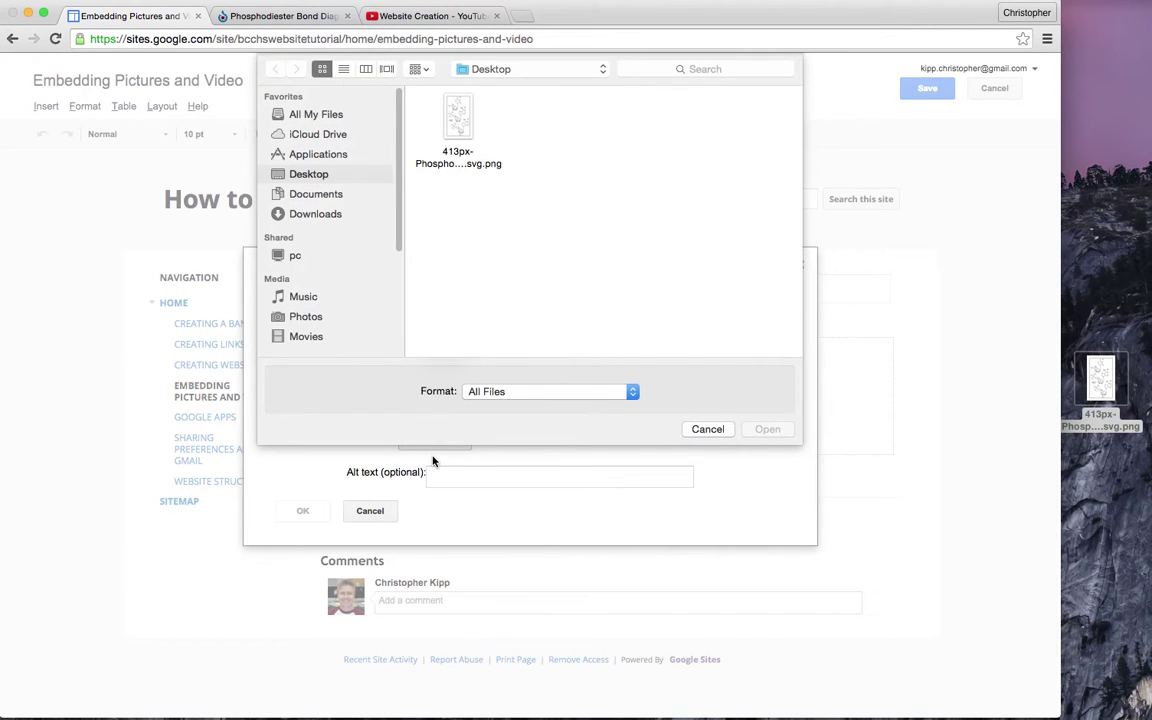
left_click(457, 121)
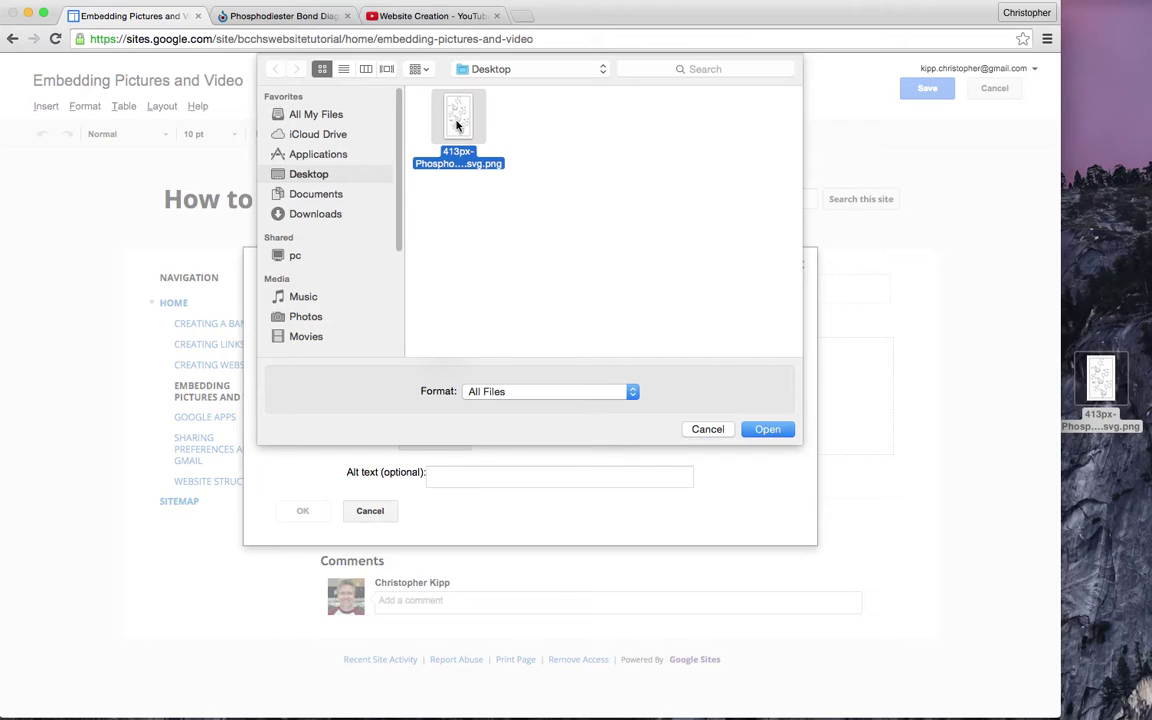
left_click(767, 430)
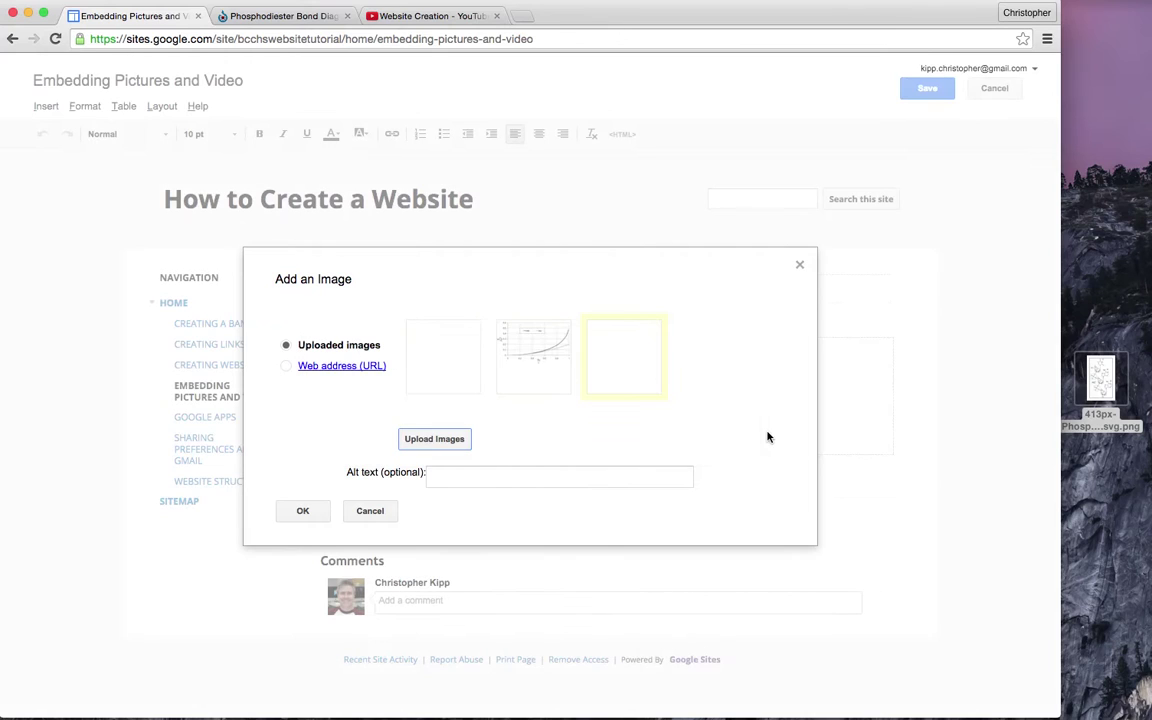
left_click(623, 384)
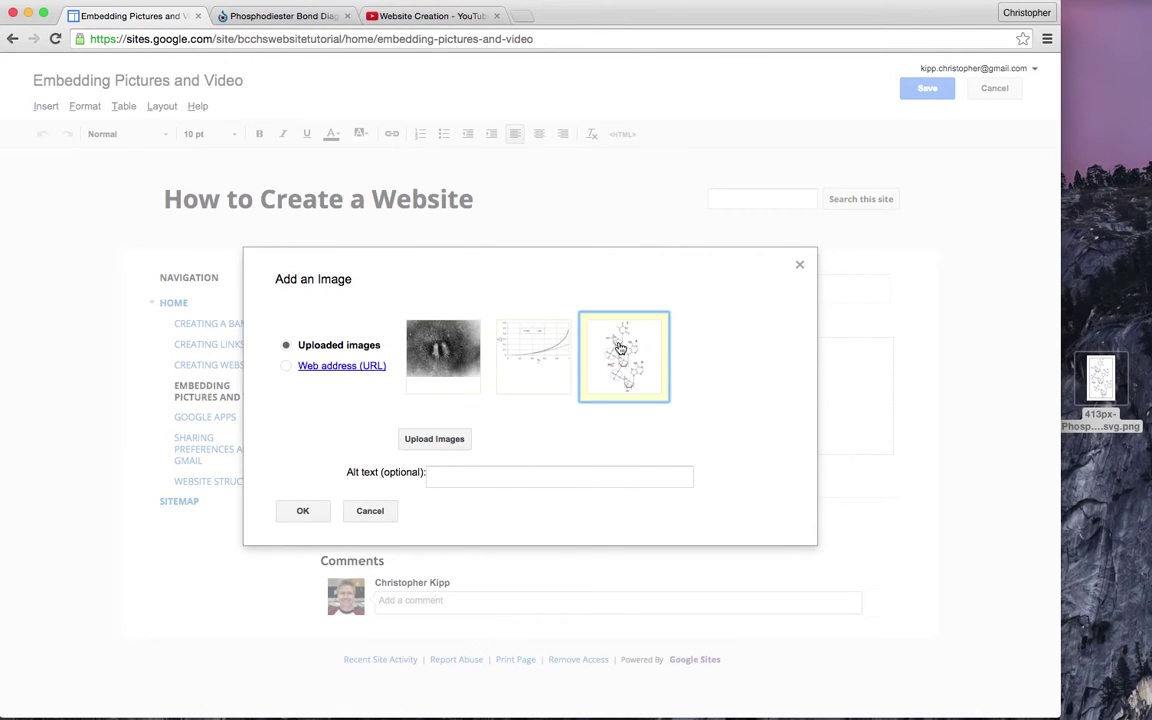
left_click(303, 512)
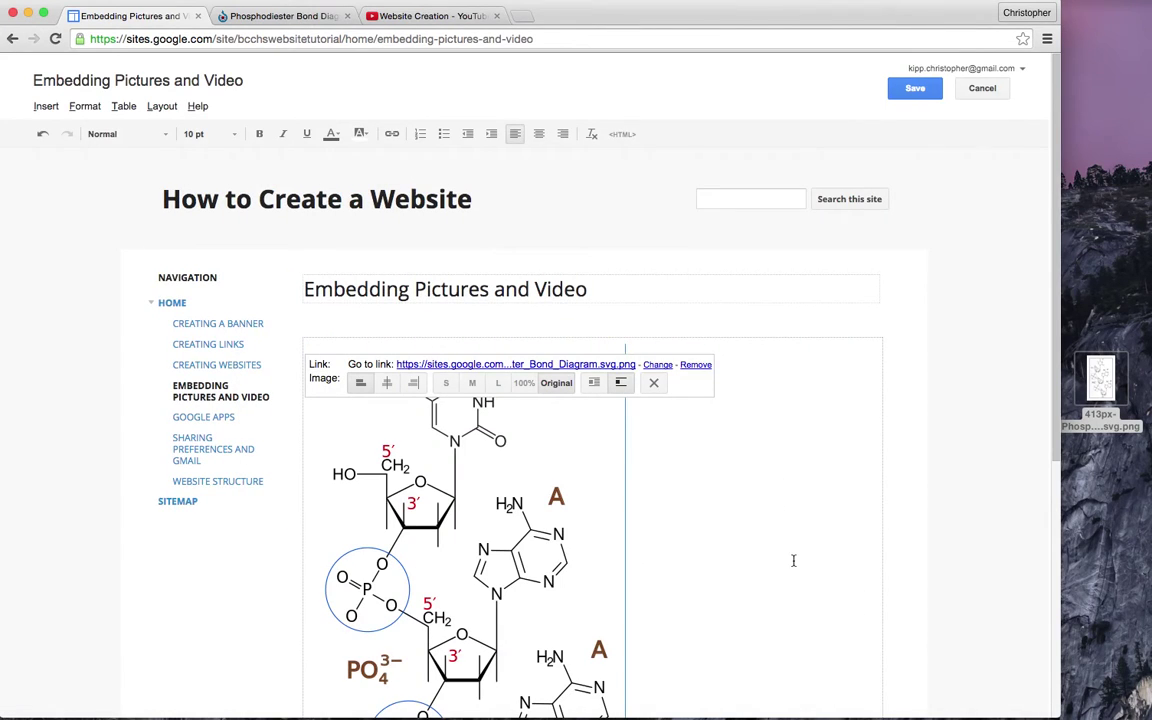
Try centre alignment for the inserted diagram and settle on aligning it to the right of the page body.
scroll(792, 558, "down", 5)
scroll(792, 558, "up", 1)
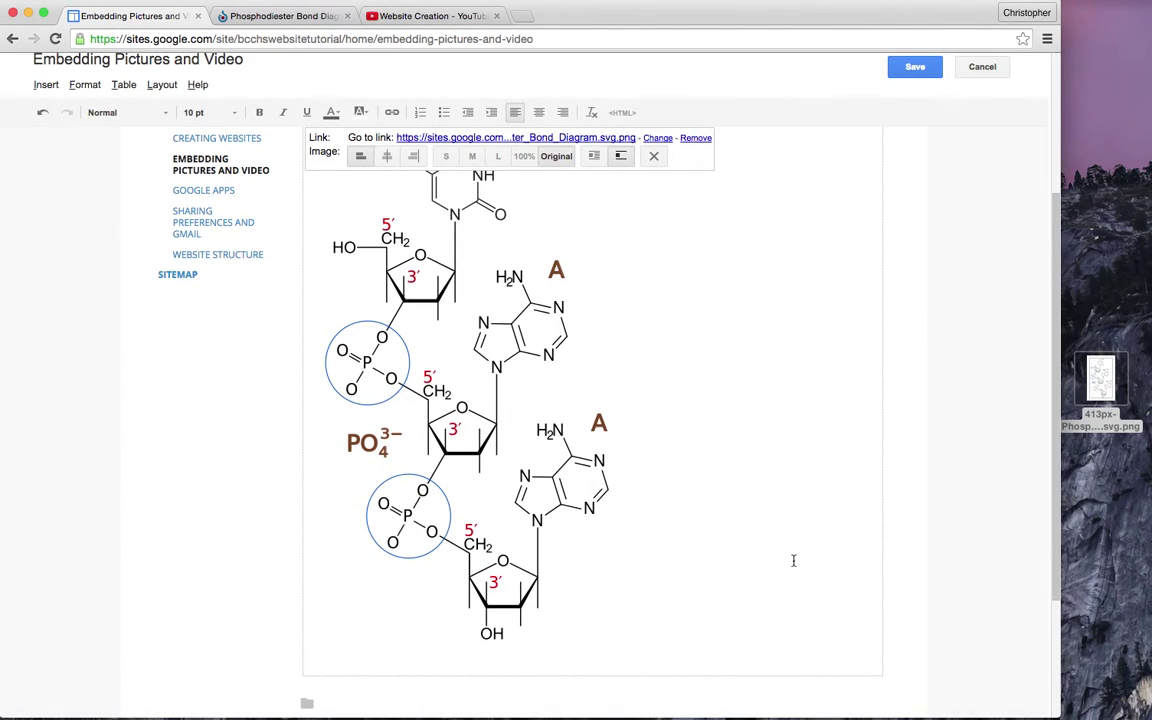
scroll(793, 560, "up", 1)
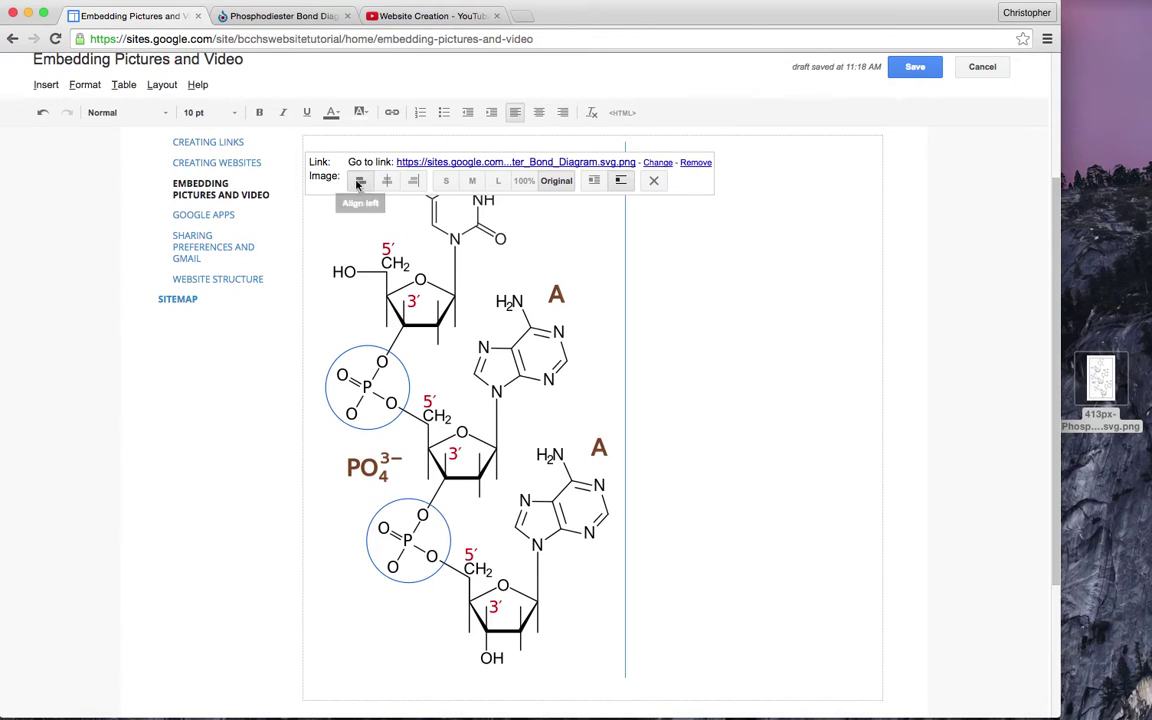
left_click(413, 180)
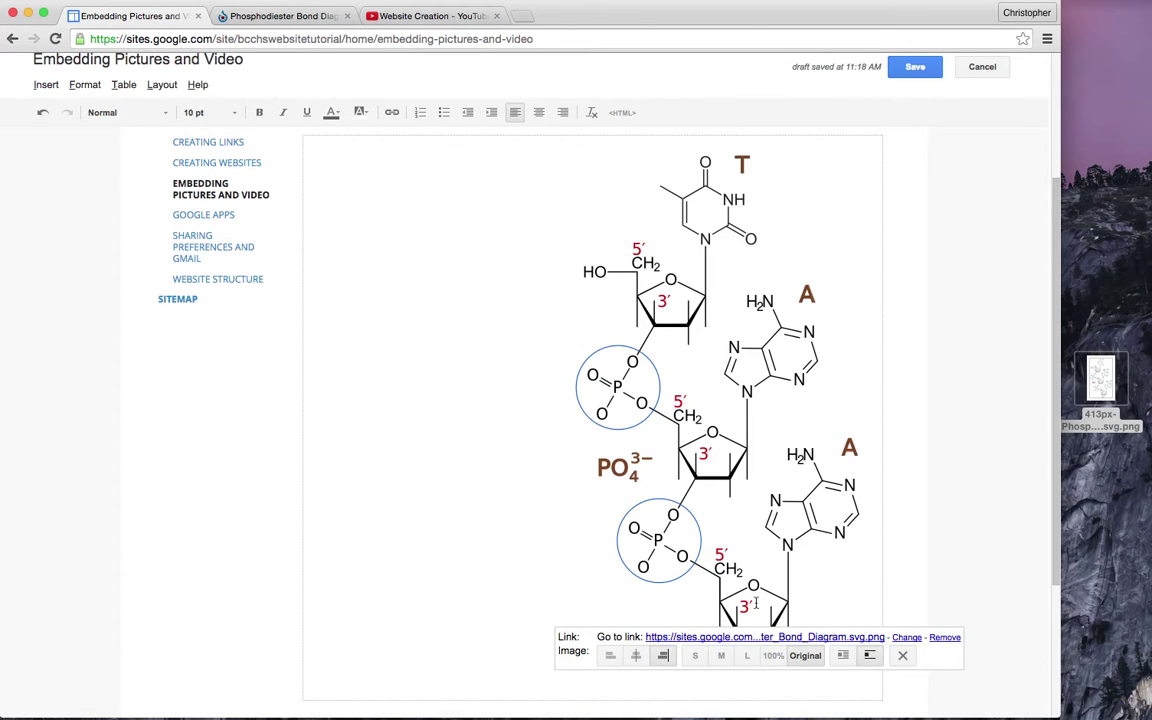
left_click(636, 655)
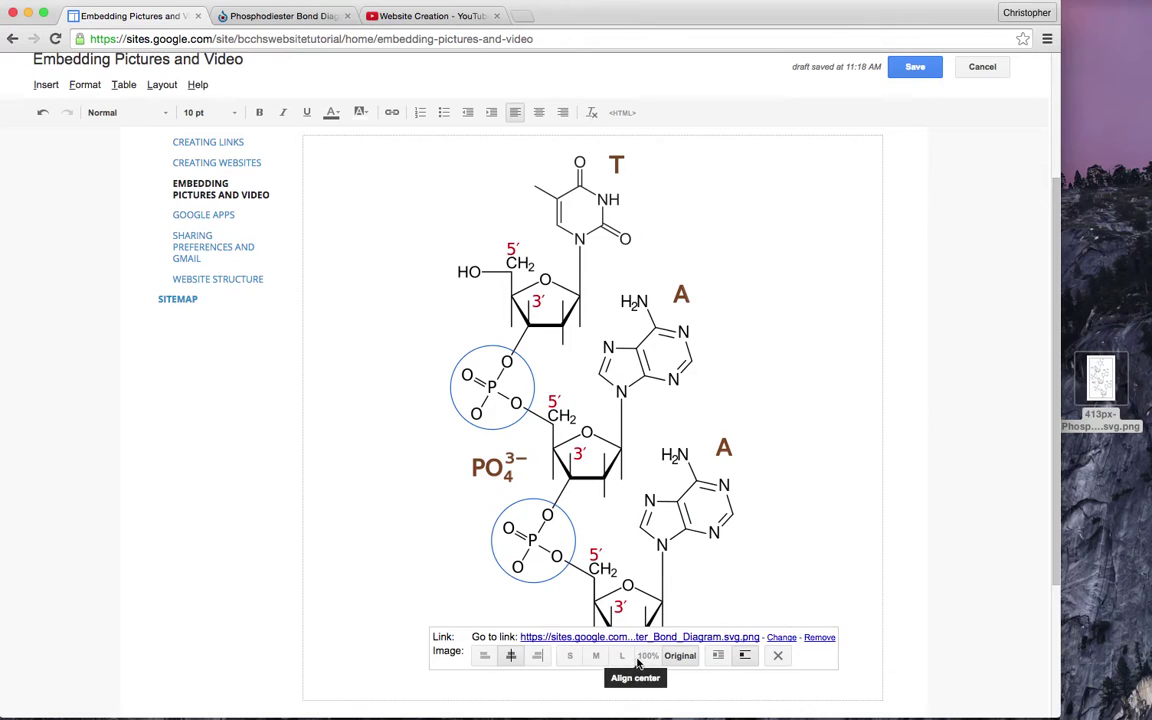
left_click(537, 655)
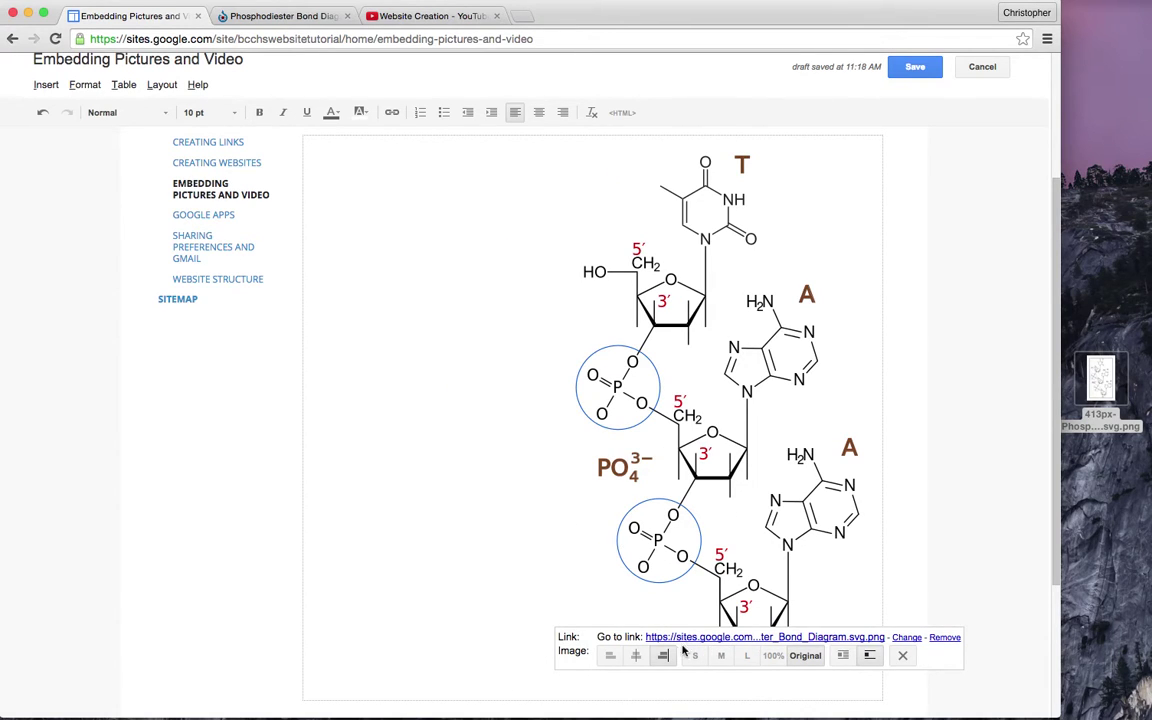
Try the diagram at the S, M and 100% sizes and look over the full-width version.
left_click(695, 655)
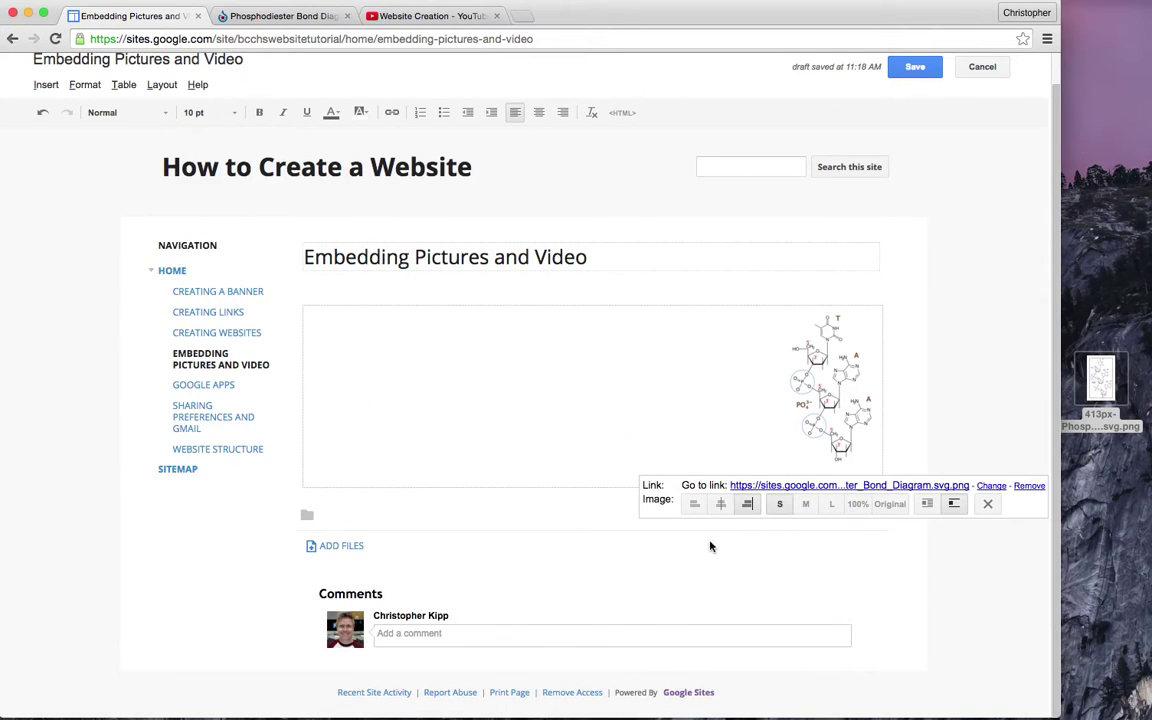
left_click(805, 503)
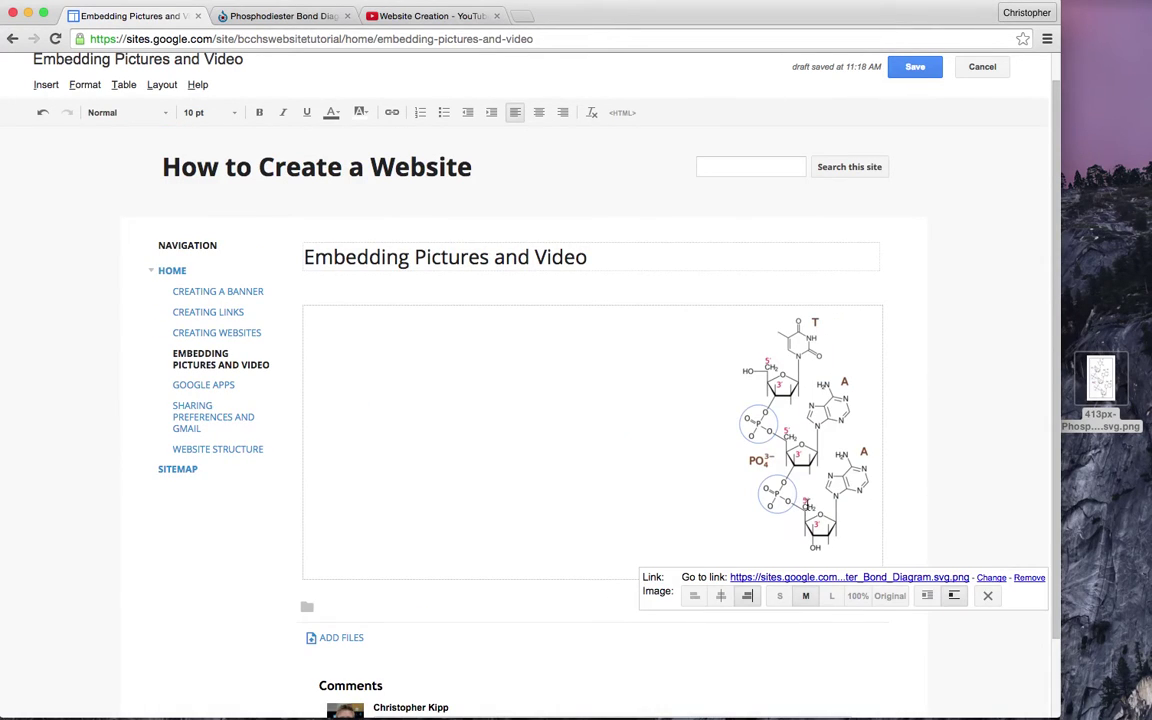
left_click(860, 594)
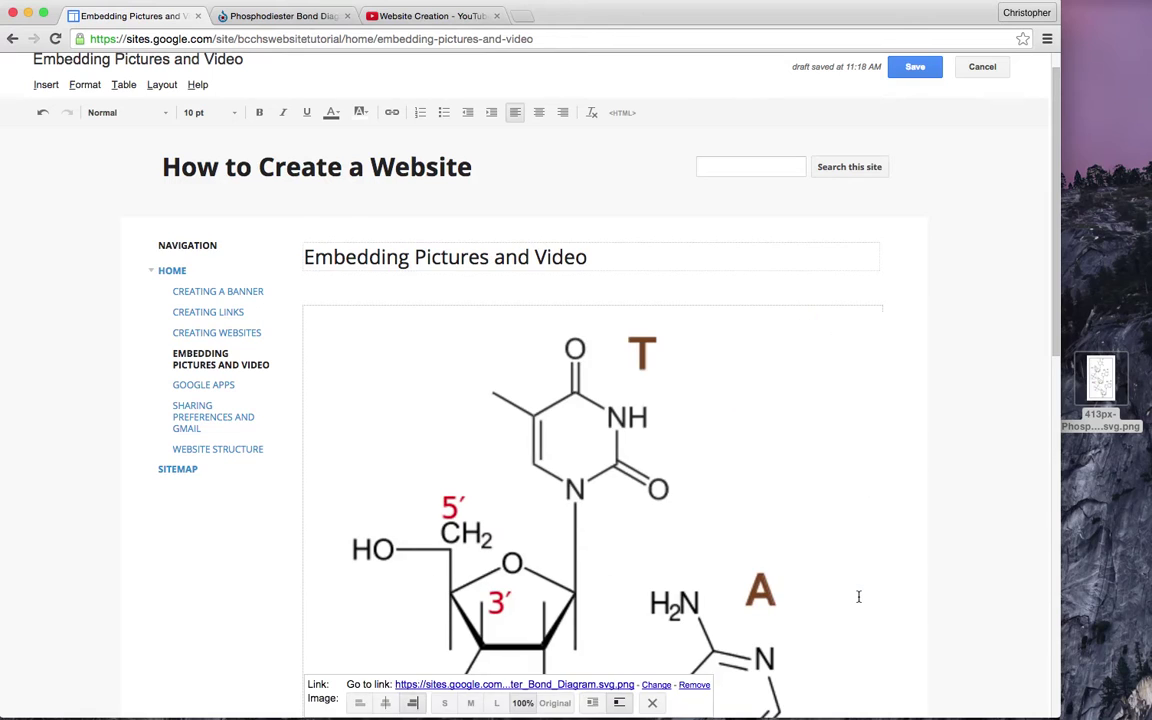
scroll(857, 591, "down", 3)
scroll(857, 591, "down", 3)
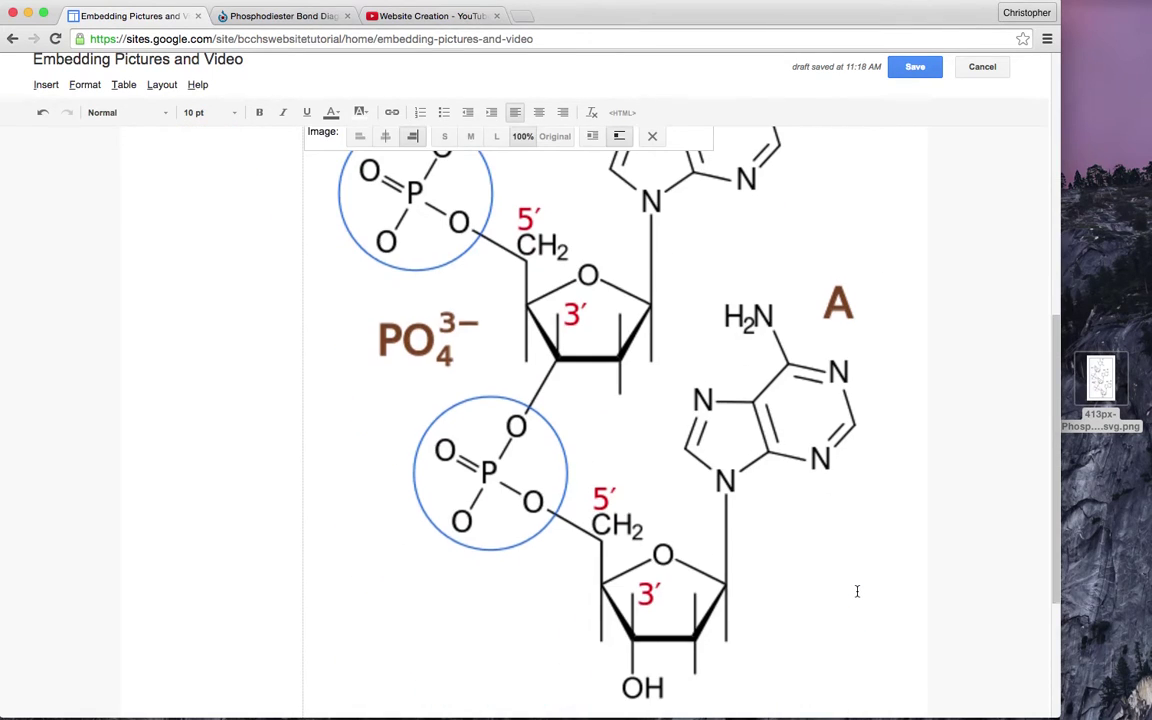
scroll(856, 594, "up", 7)
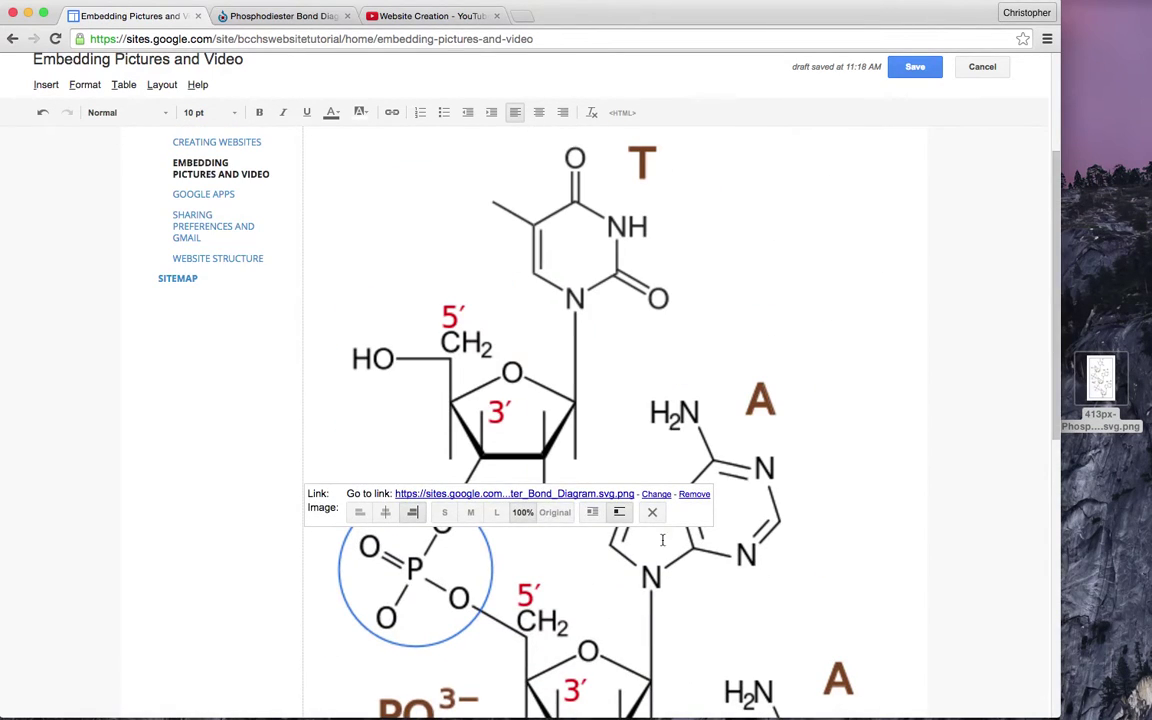
Set the diagram to size M and save the page.
left_click(470, 512)
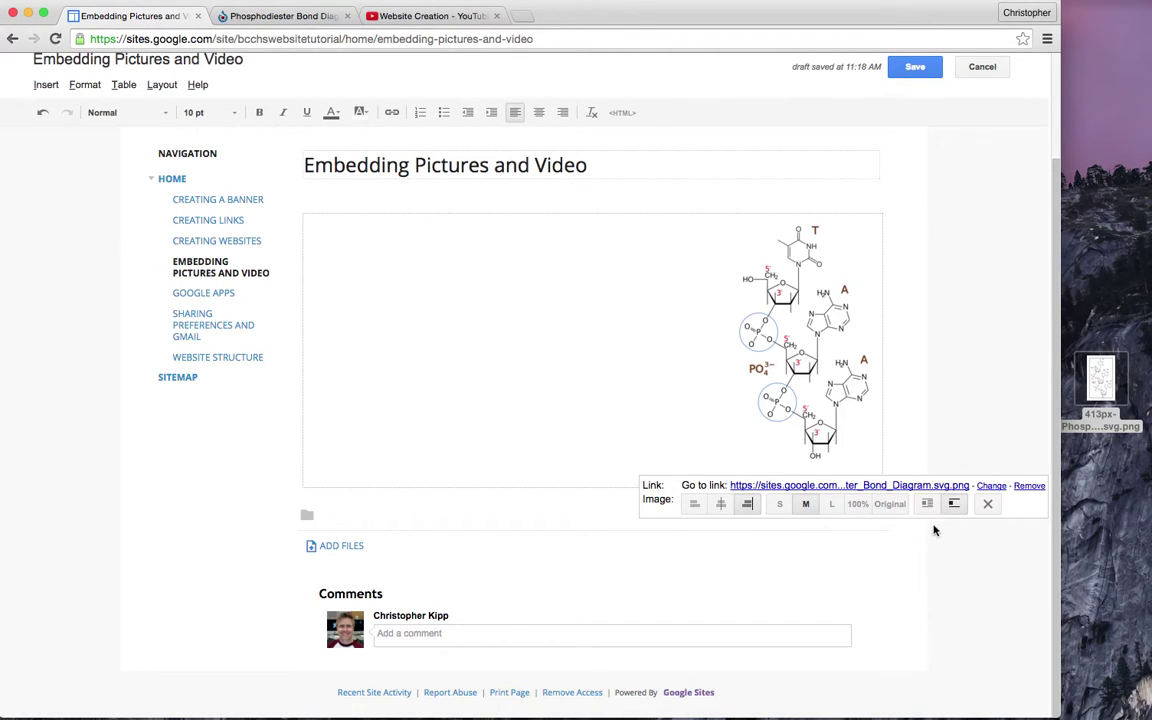
left_click(920, 68)
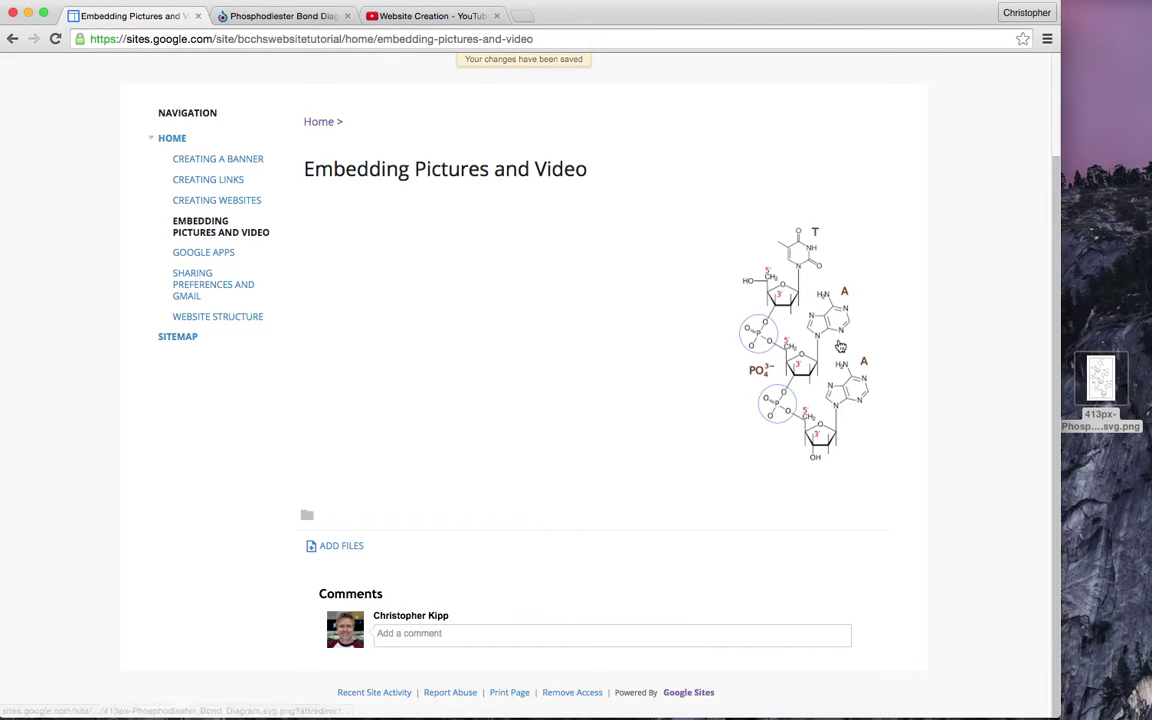
scroll(836, 321, "up", 3)
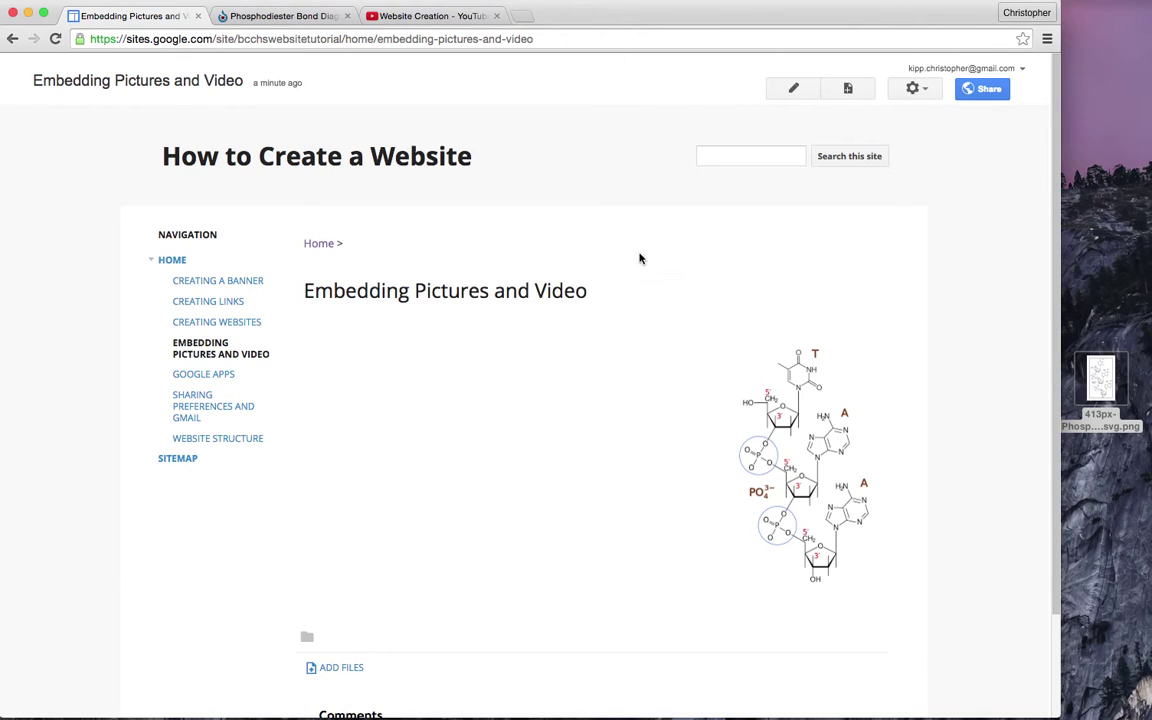
Open photos.google.com in a new browser tab.
left_click(522, 17)
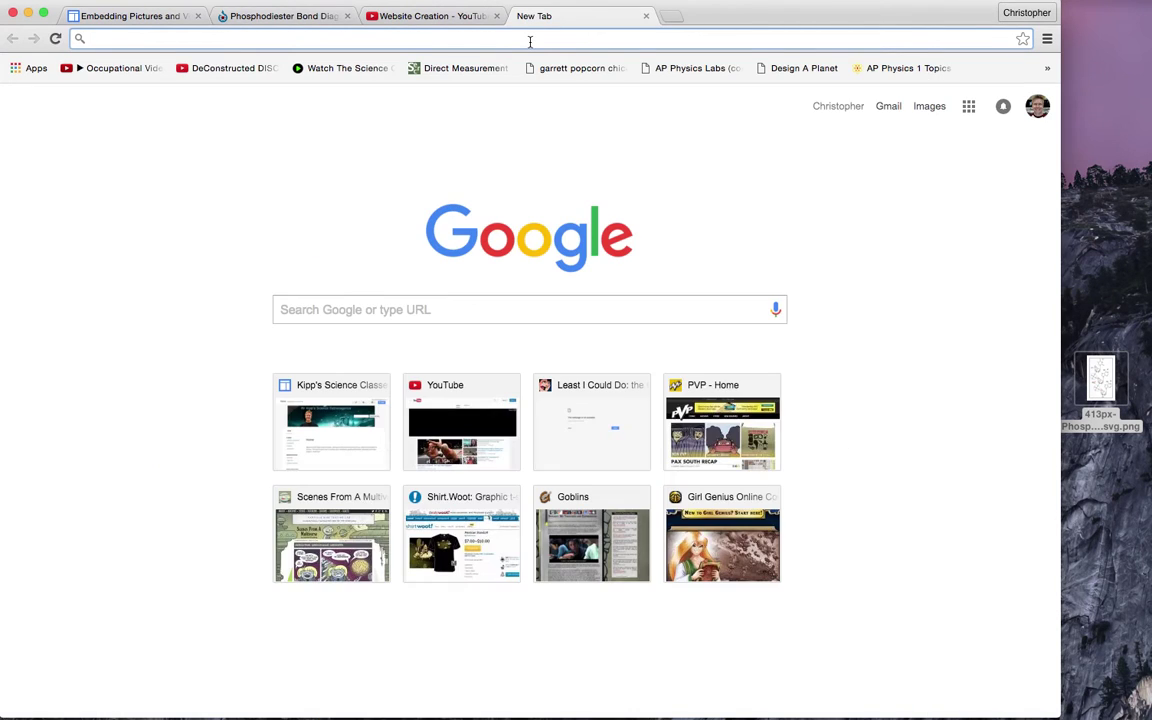
type("photos.google.com")
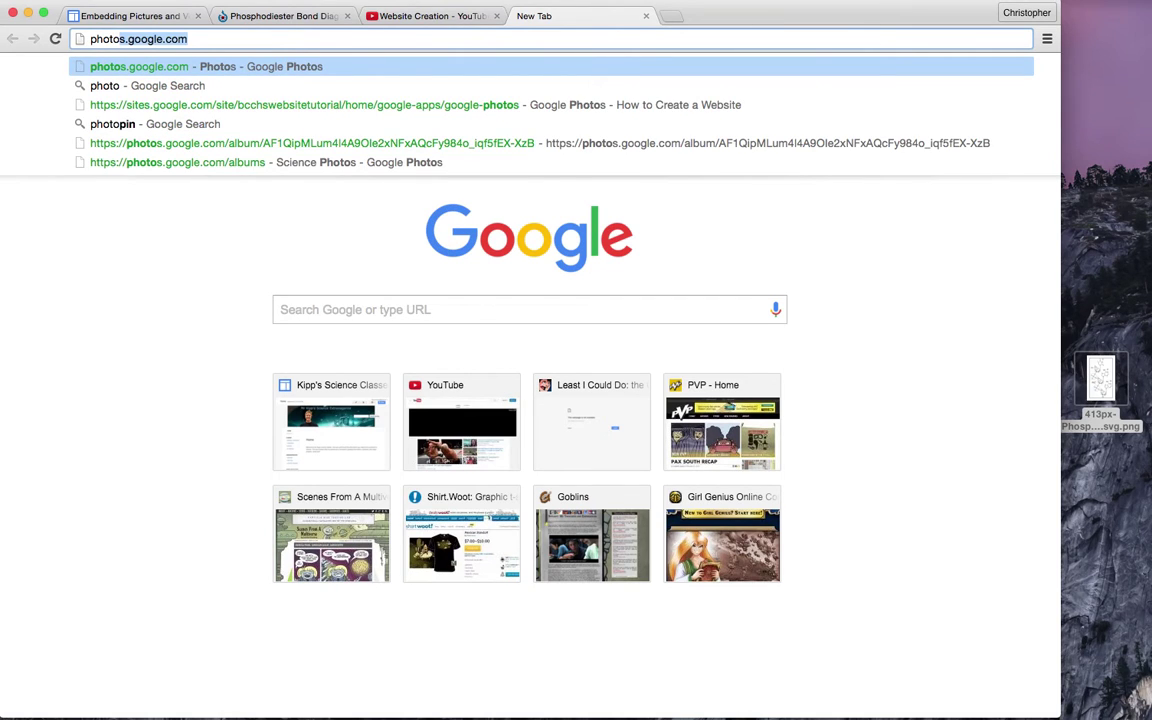
key("Return")
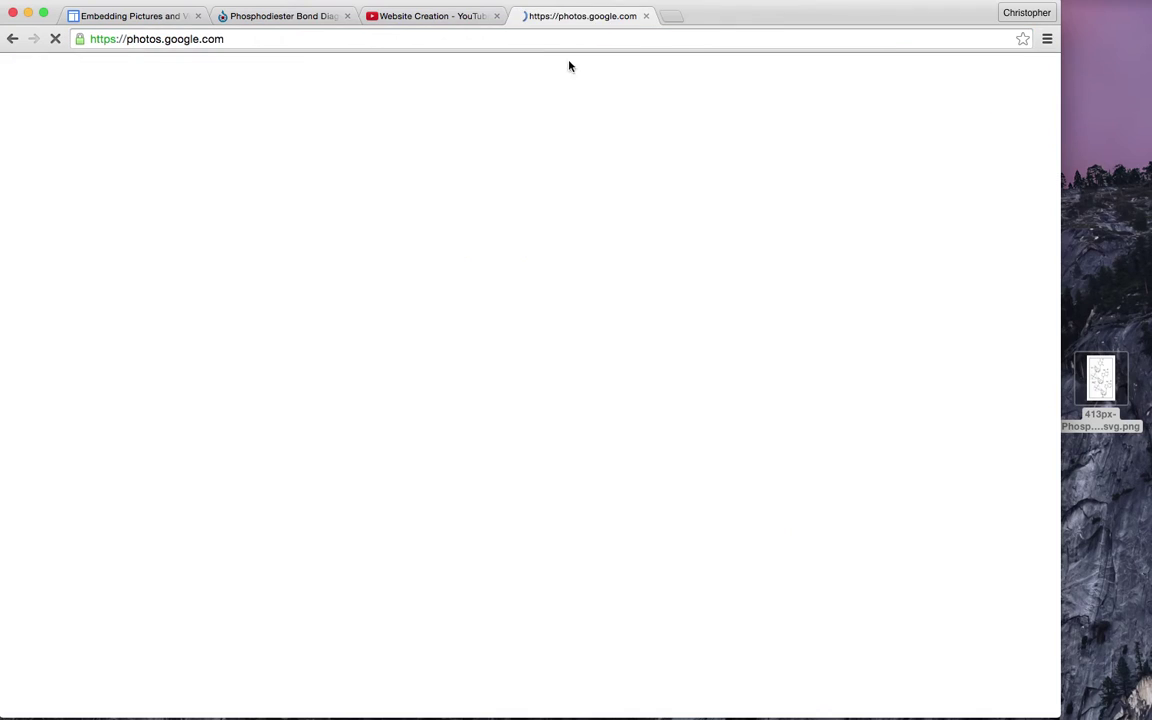
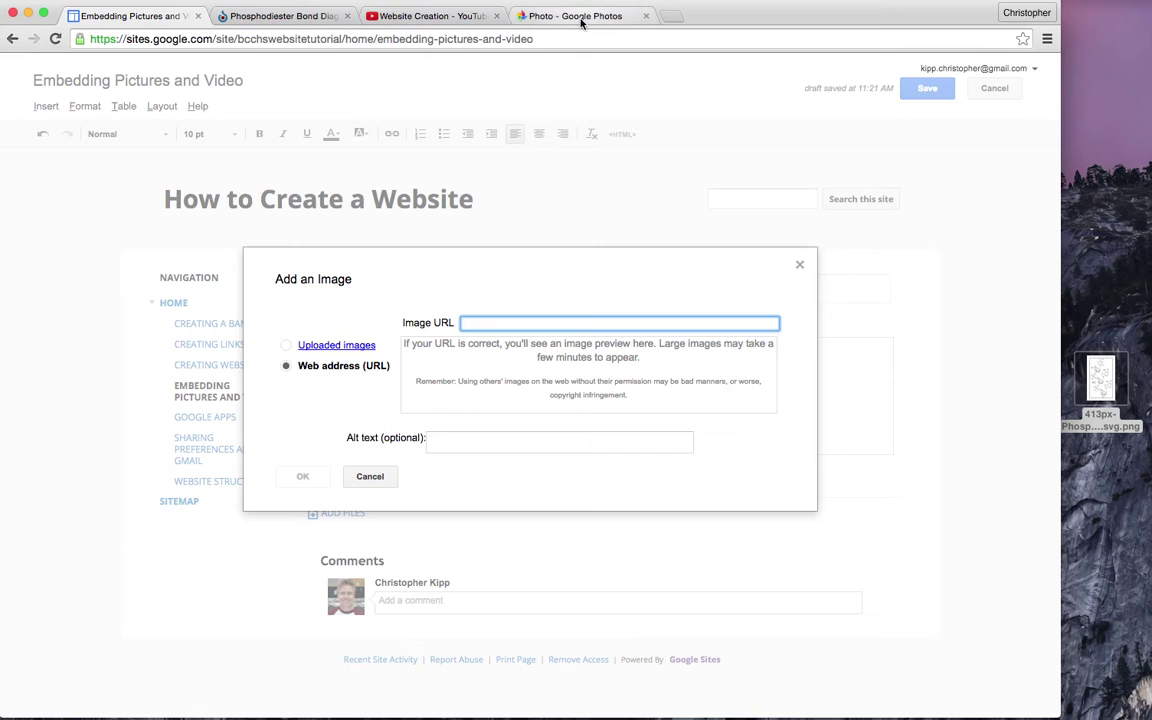
Insert the diagram into the page body from its web address, using the copied Google Photos image URL.
right_click(502, 329)
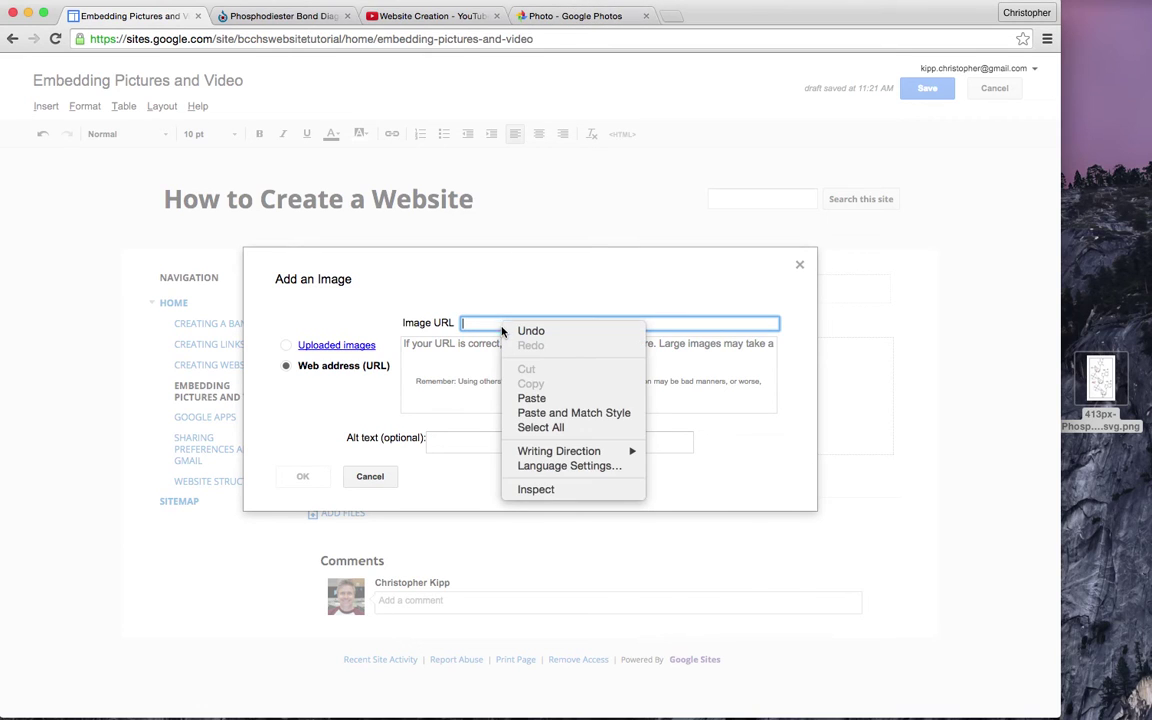
left_click(532, 398)
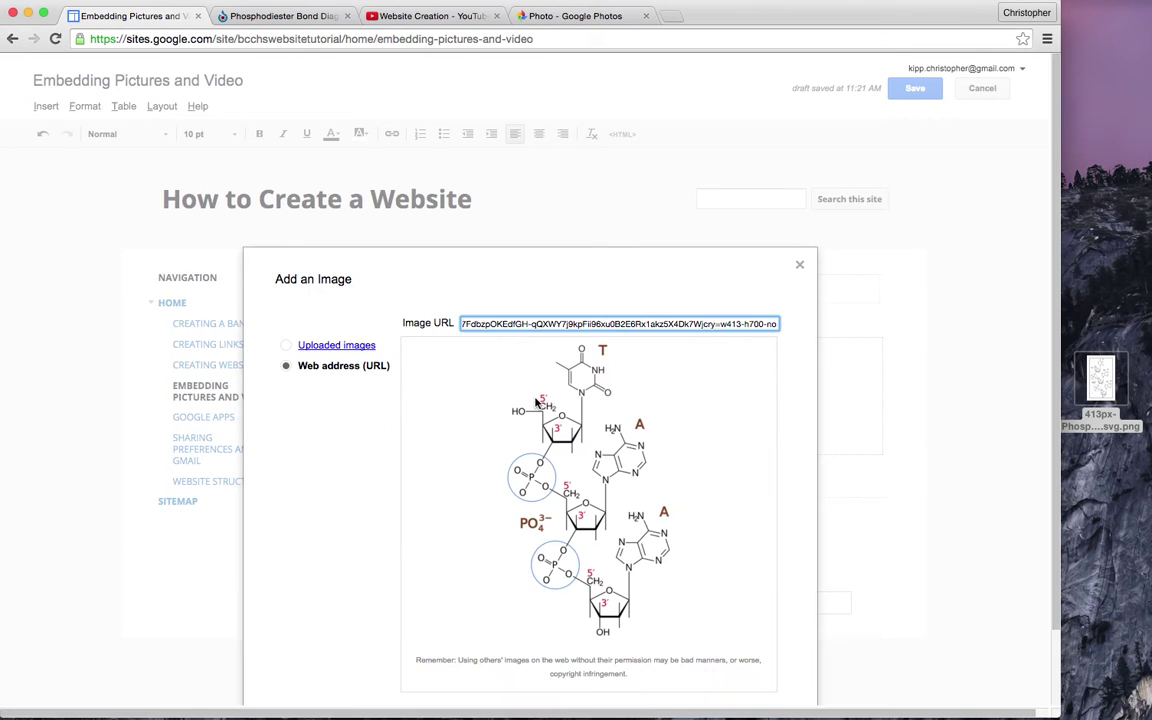
scroll(562, 537, "down", 2)
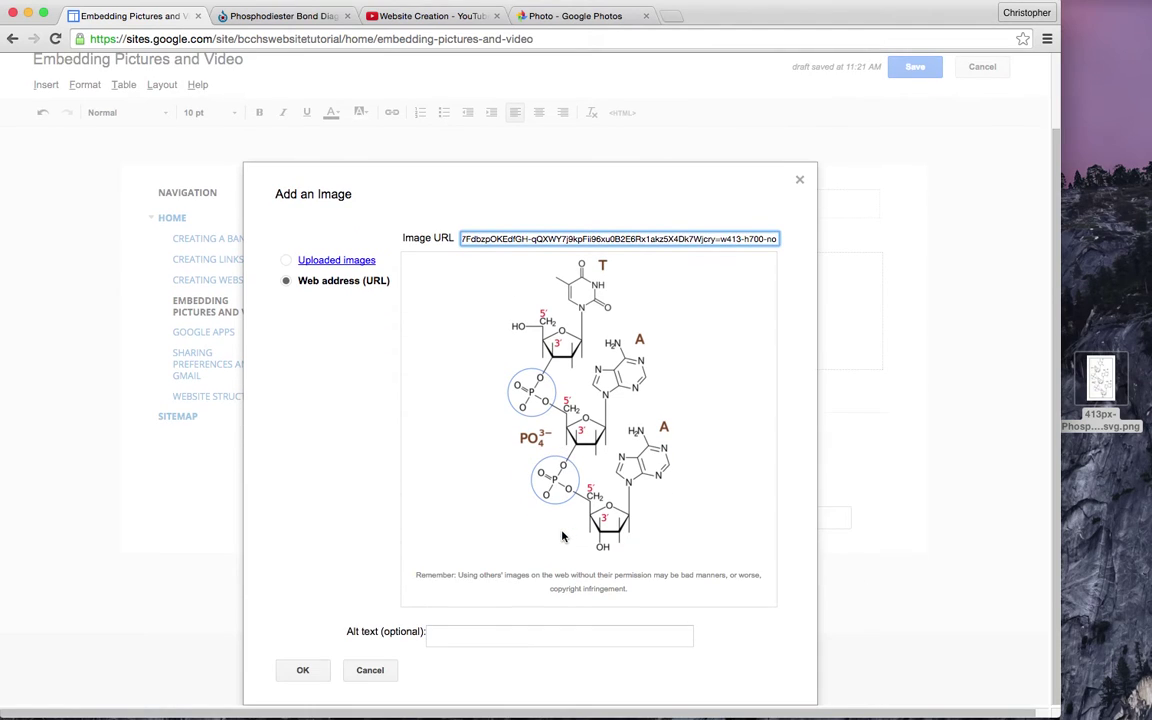
left_click(312, 676)
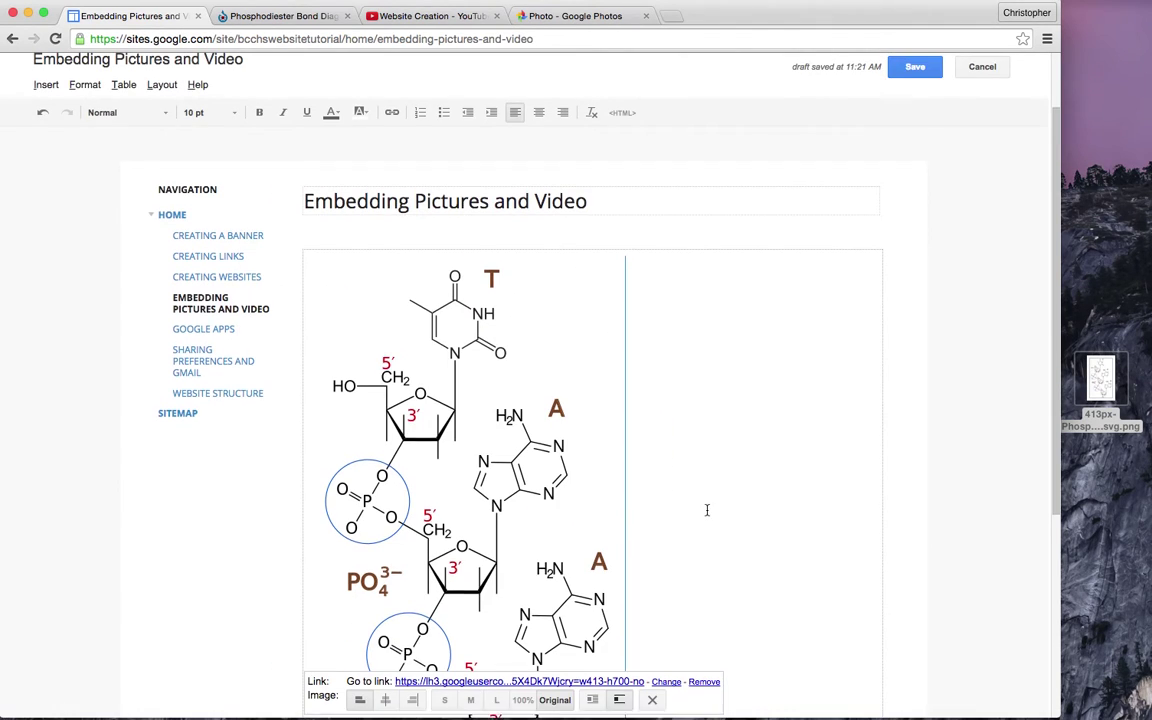
Set the inserted diagram to size M, centre it in the page body and save the page.
scroll(696, 530, "down", 2)
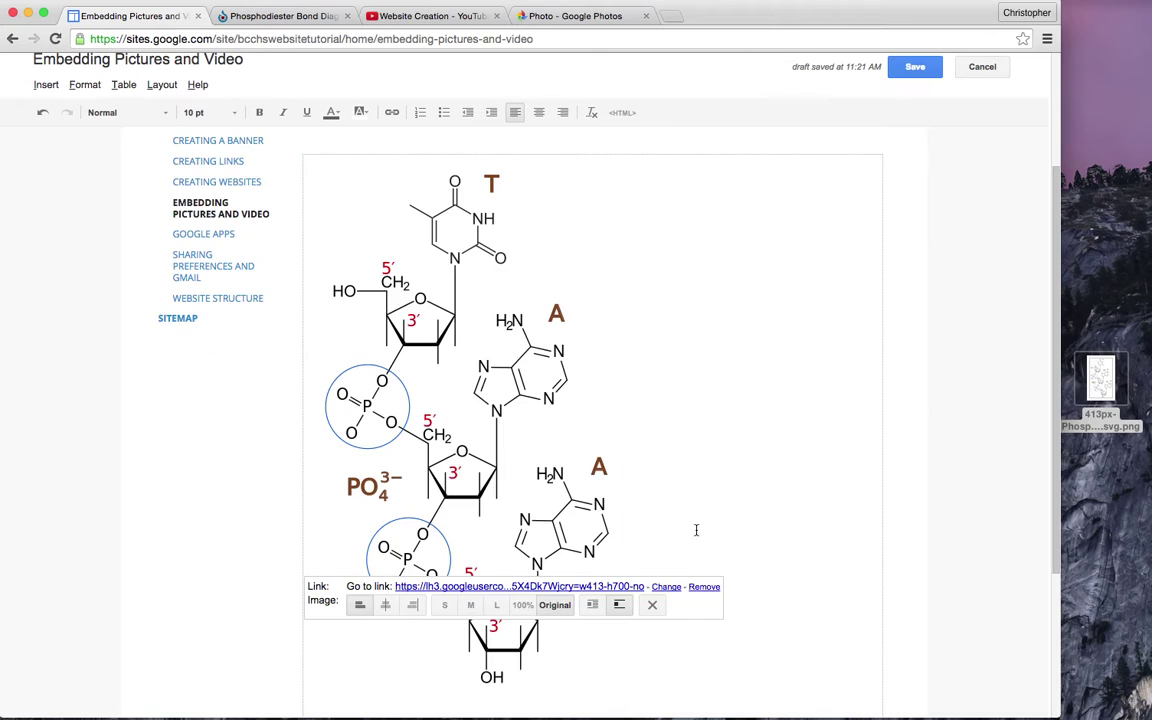
left_click(470, 604)
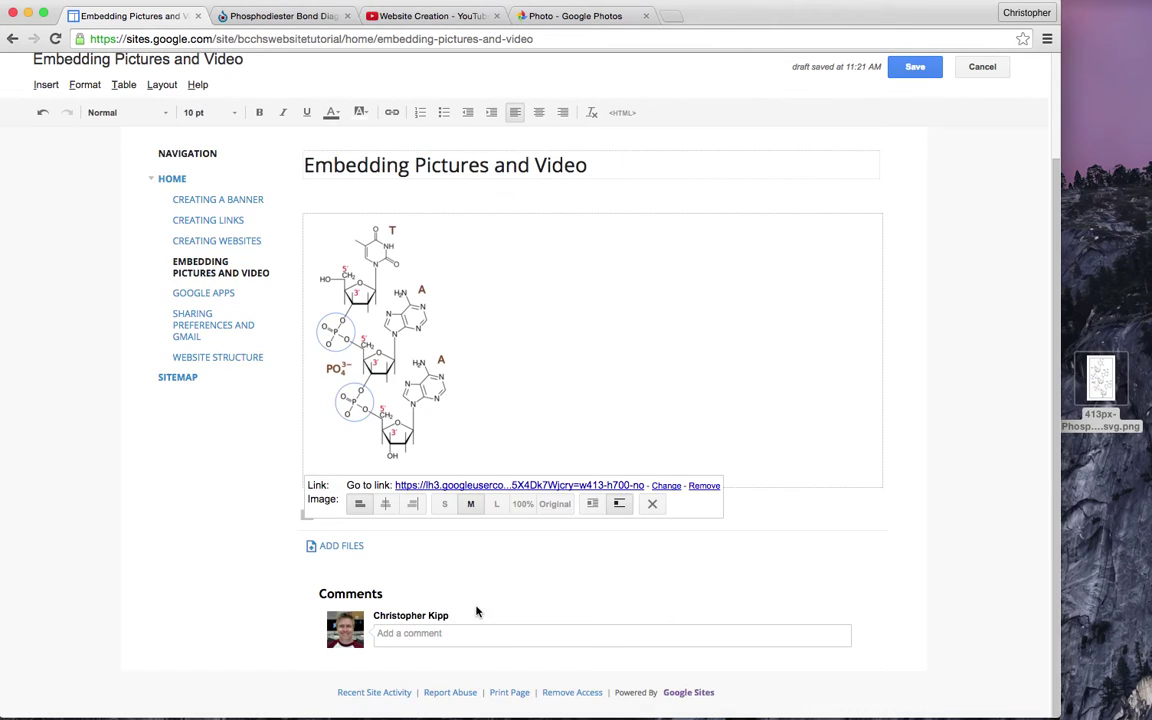
left_click(412, 504)
left_click(711, 505)
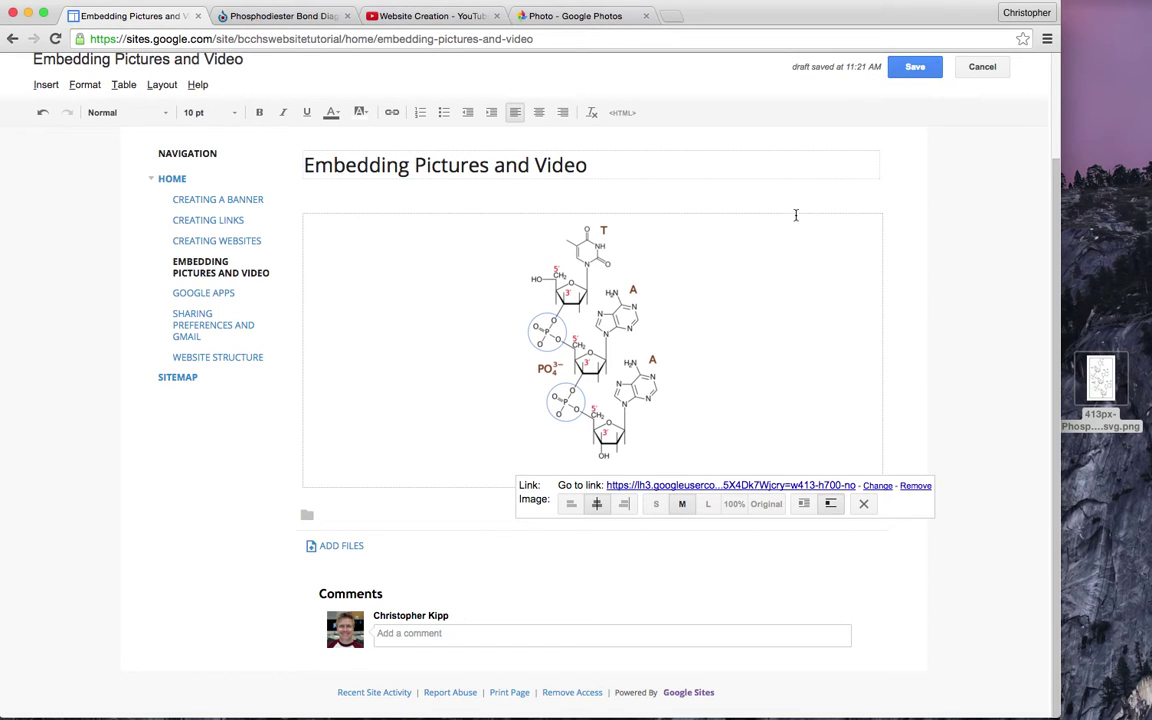
left_click(908, 71)
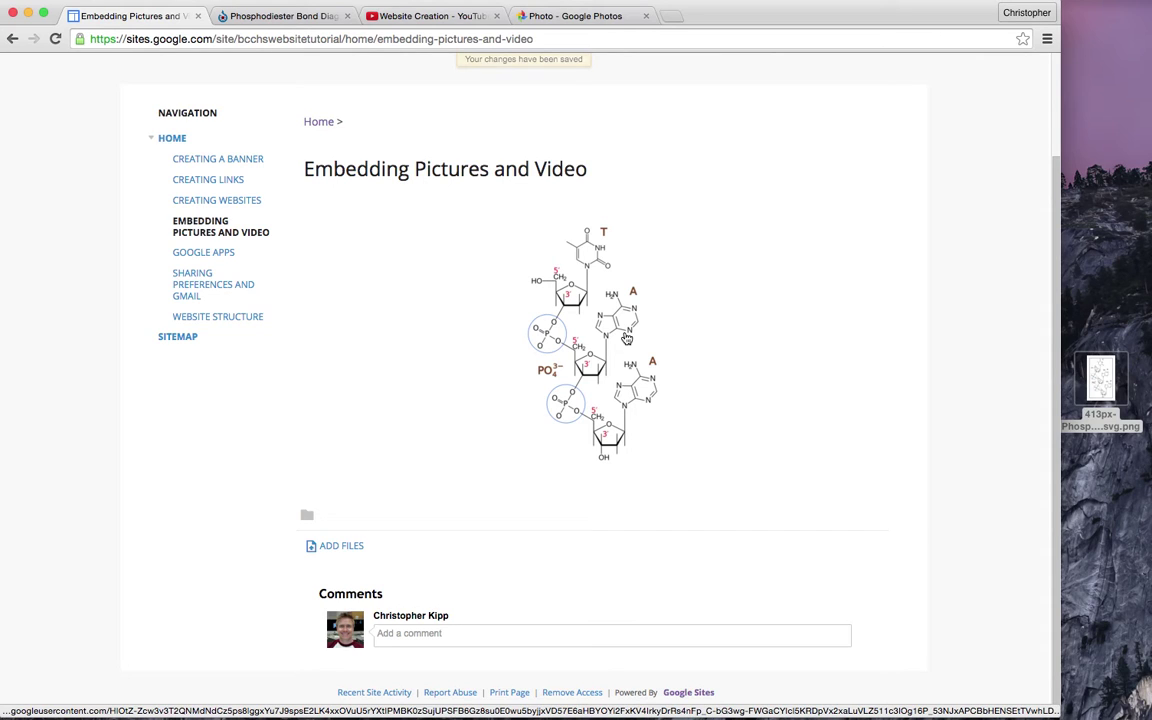
Return from the open photo to the Google Photos library and look between it and the saved site page.
left_click(533, 17)
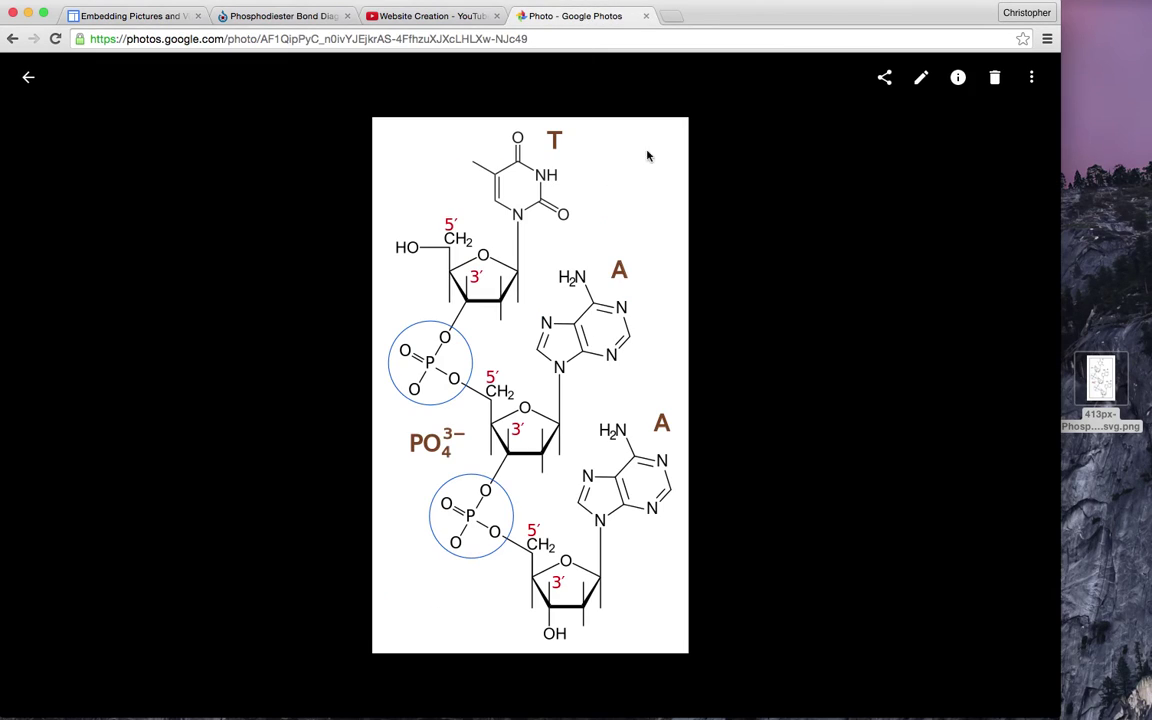
left_click(29, 77)
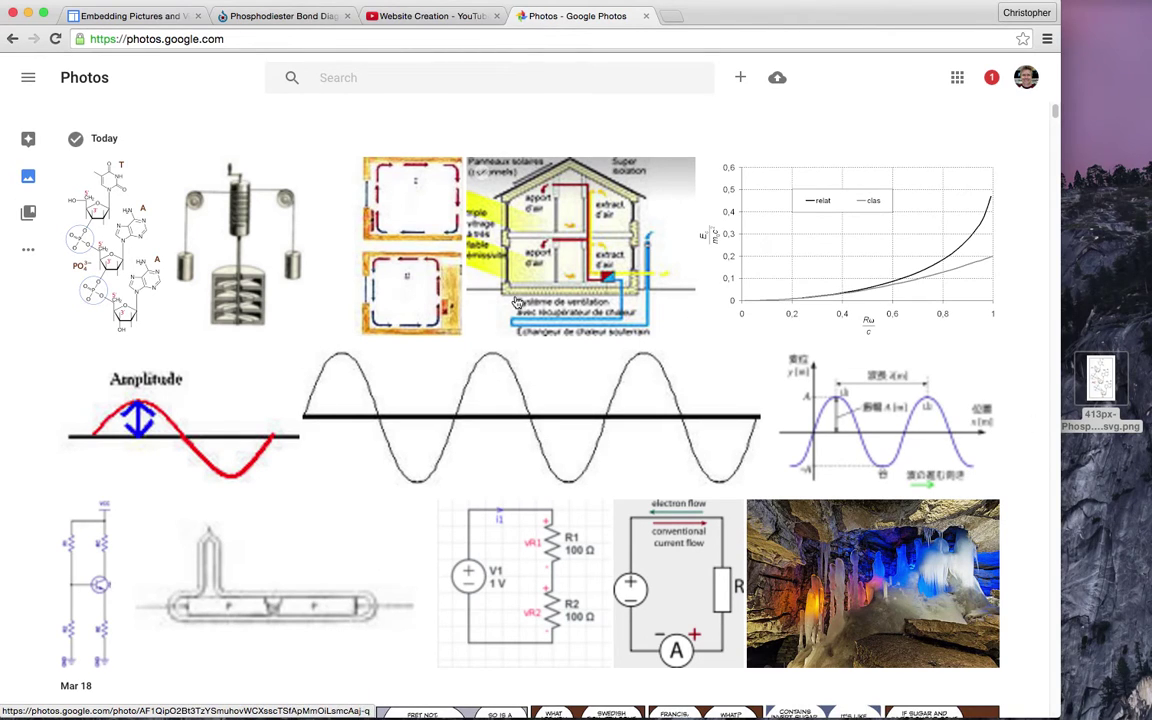
left_click(164, 21)
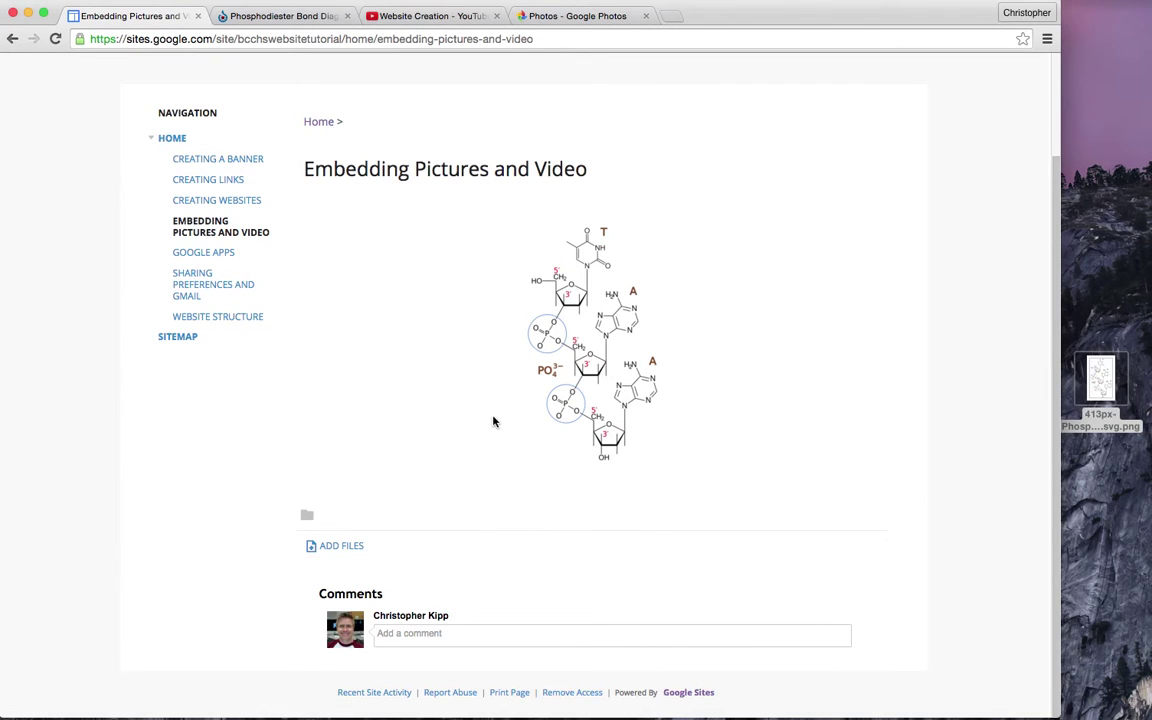
left_click(568, 18)
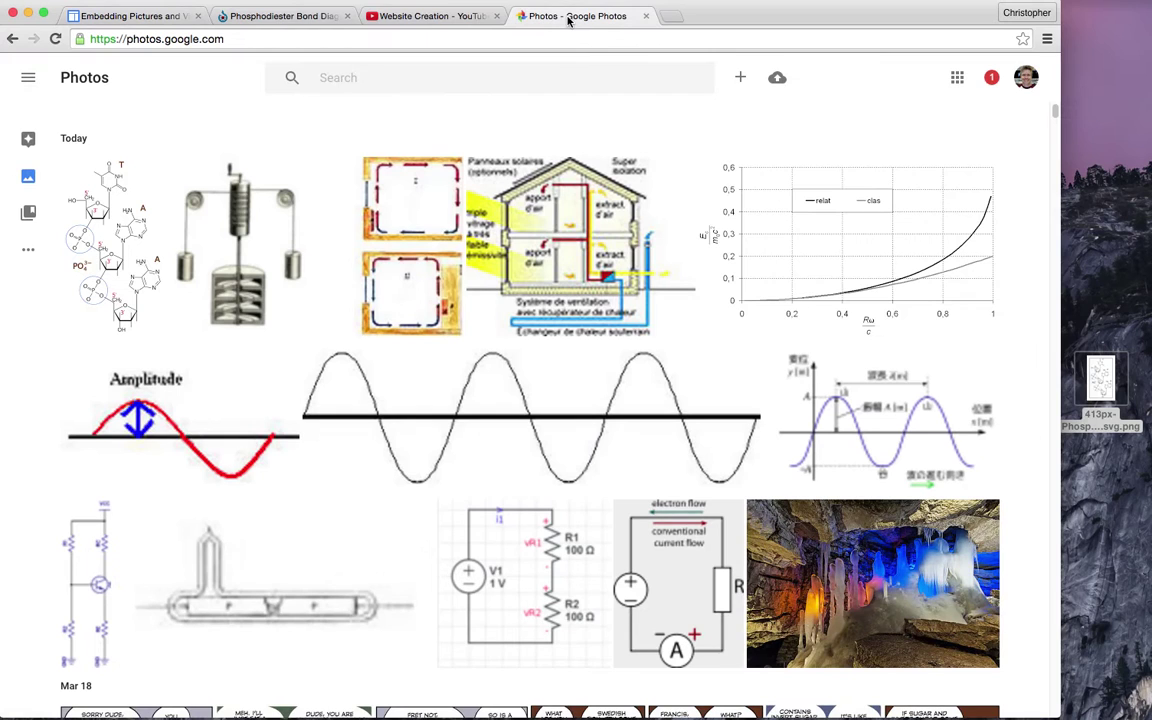
Open the diagram in Google Photos and look over its sharing options without sharing it.
left_click(110, 221)
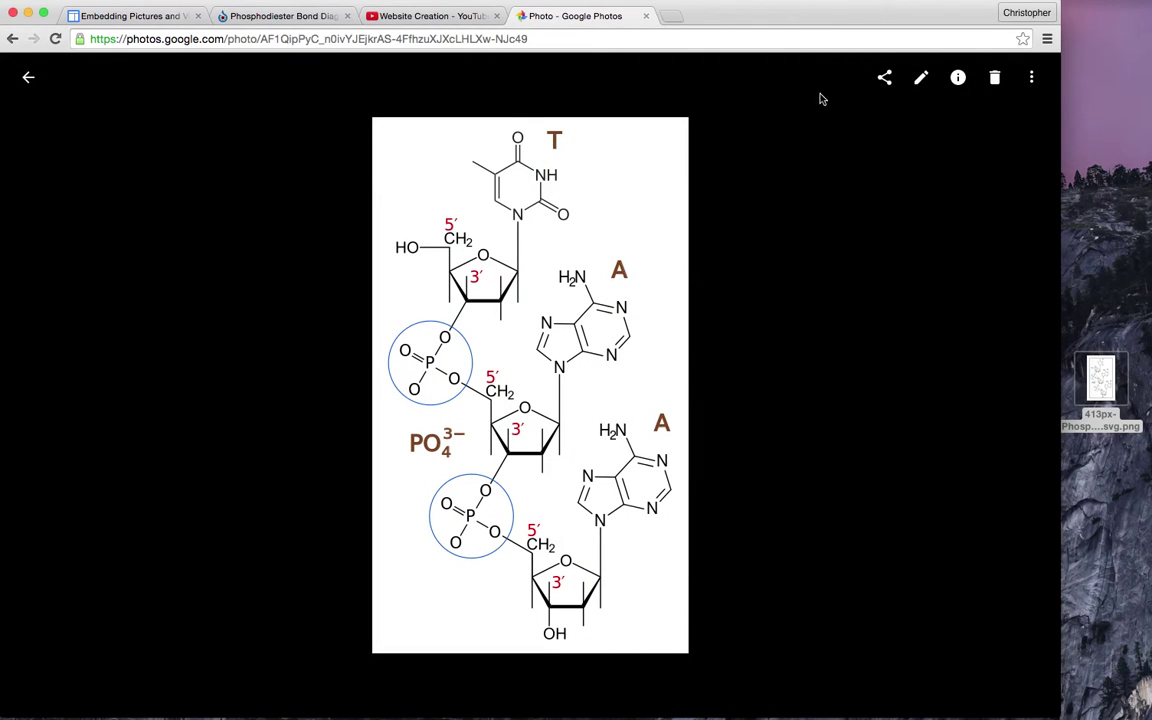
left_click(886, 79)
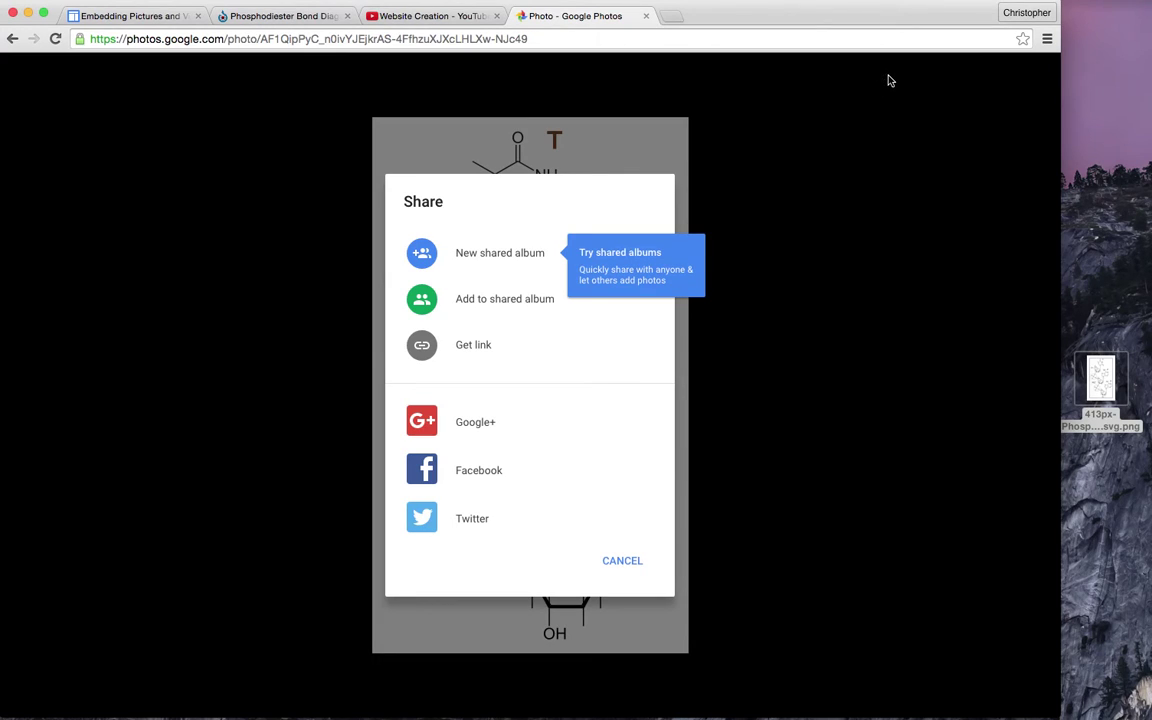
left_click(621, 561)
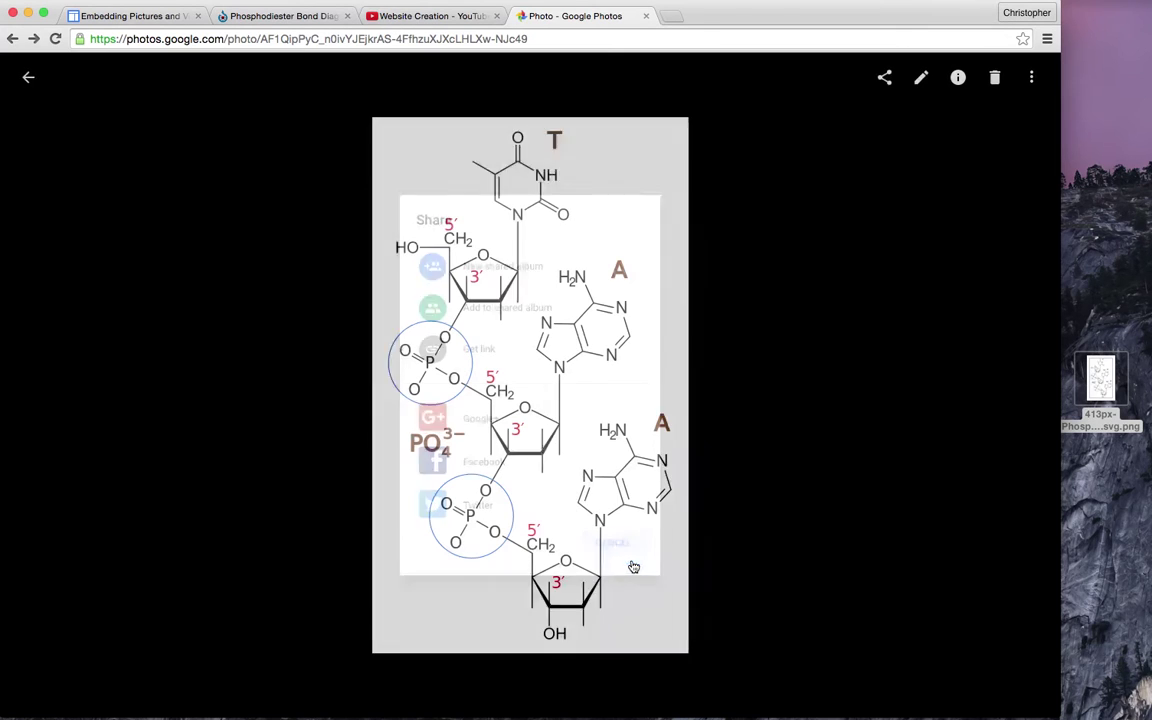
Leave the single photo and open the Science Photos album from the album overview.
left_click(28, 80)
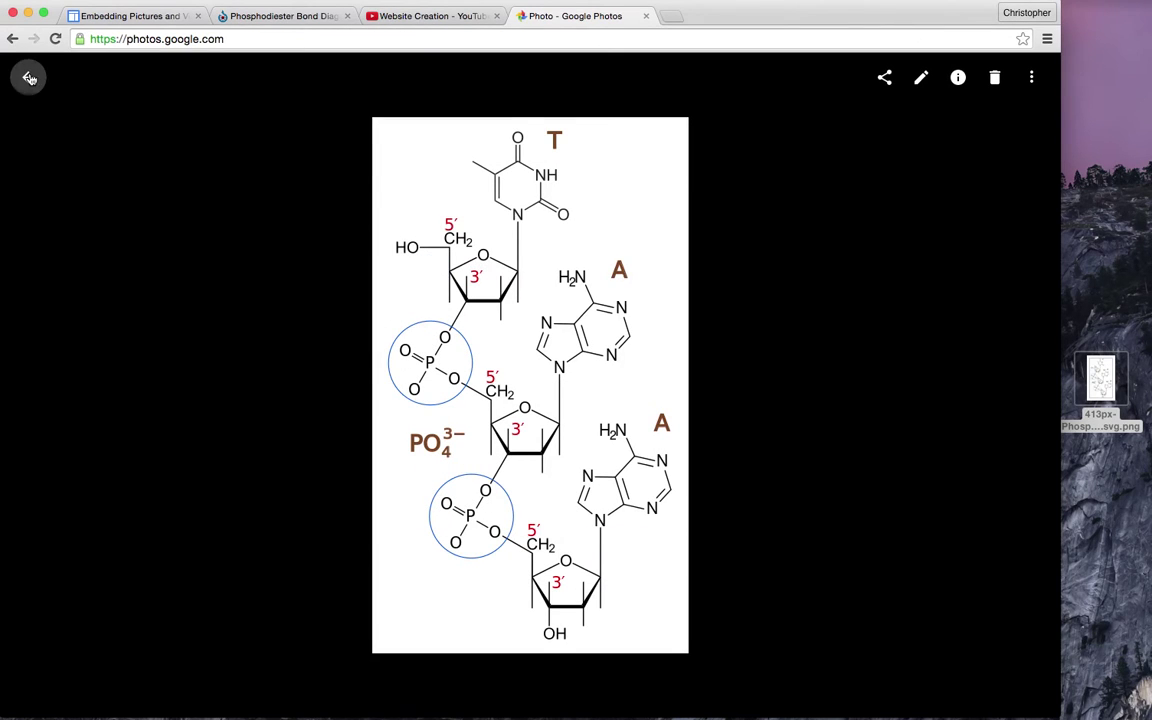
left_click(28, 215)
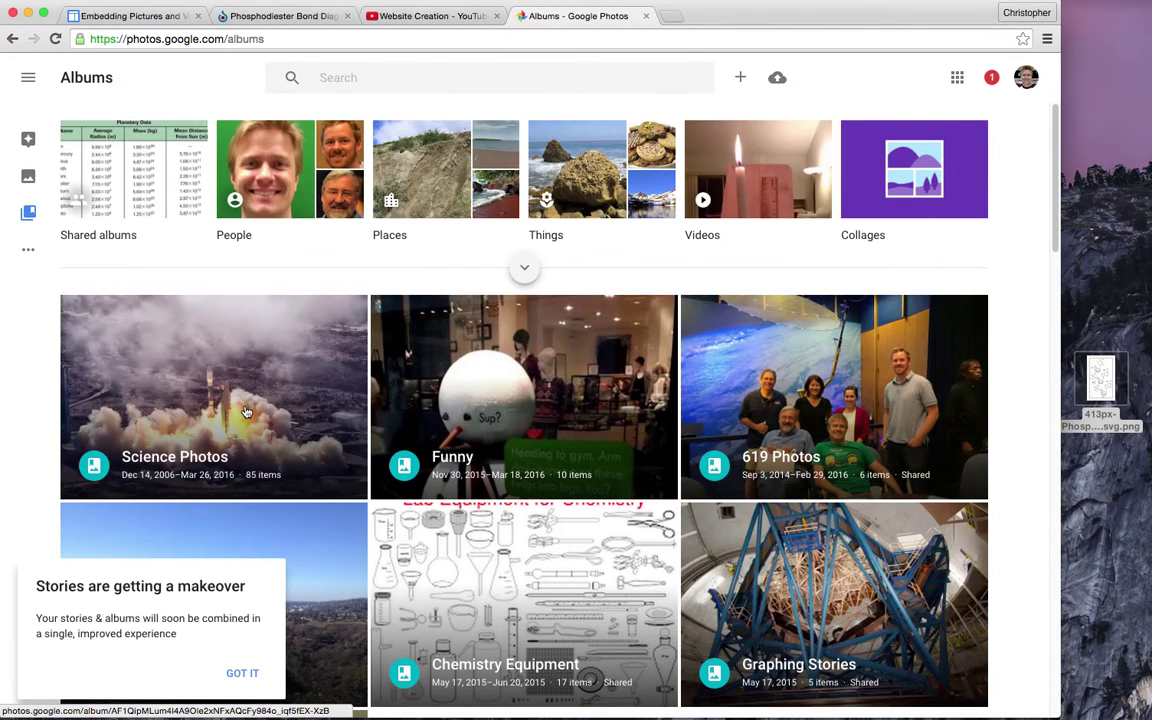
right_click(245, 387)
left_click(203, 381)
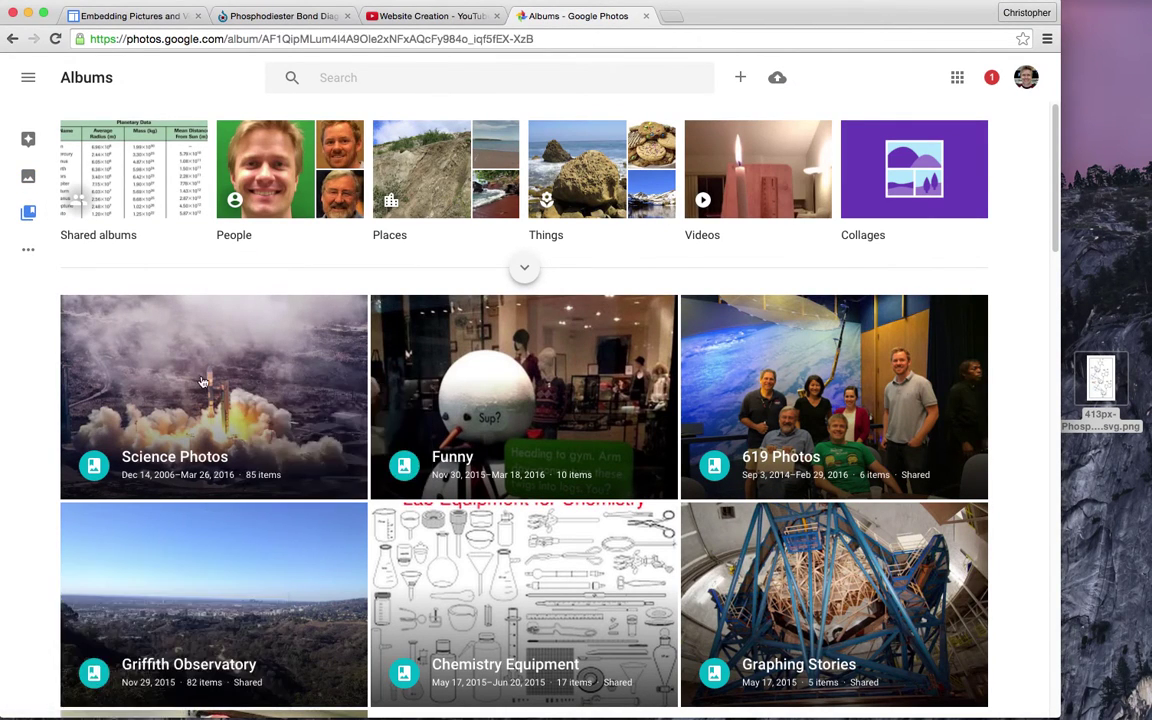
left_click(201, 381)
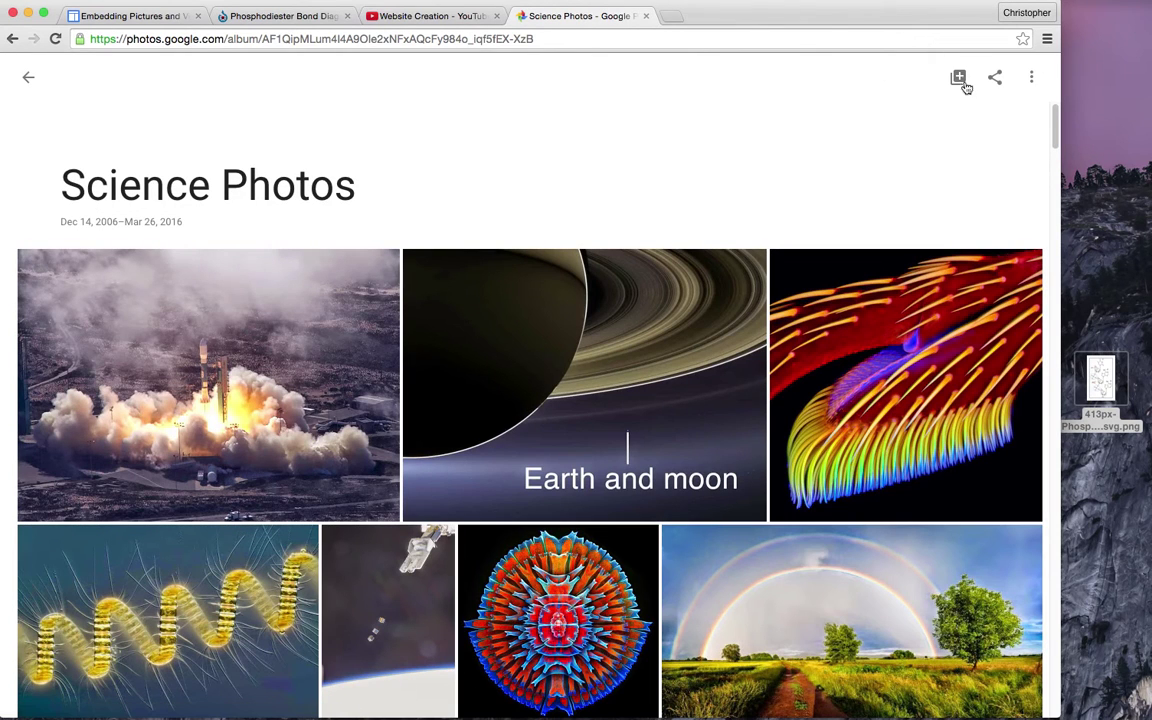
Create a sharing link for the Science Photos album and look over the album's further options.
left_click(995, 80)
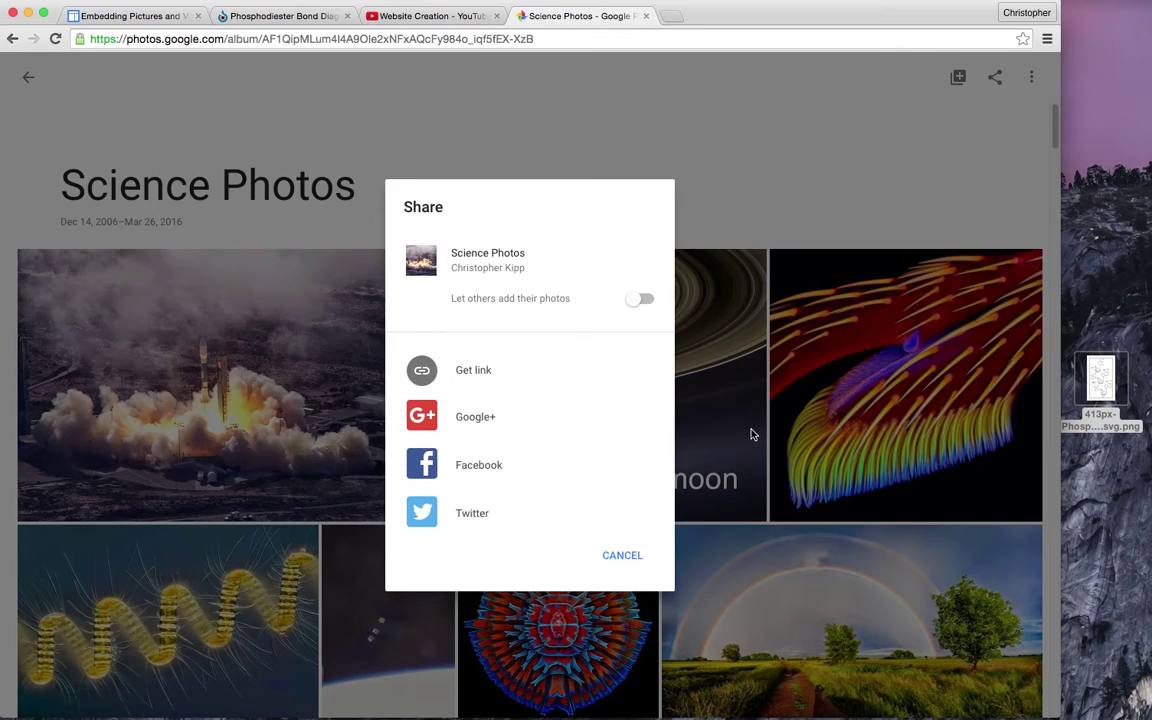
left_click(474, 371)
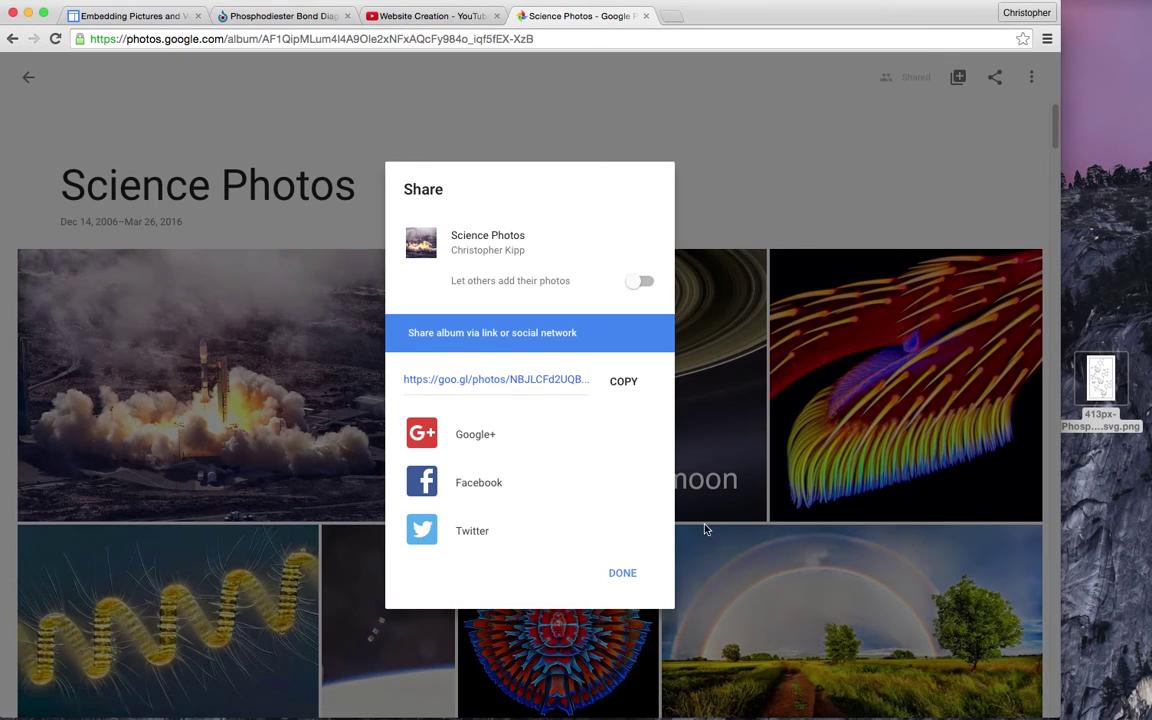
left_click(631, 578)
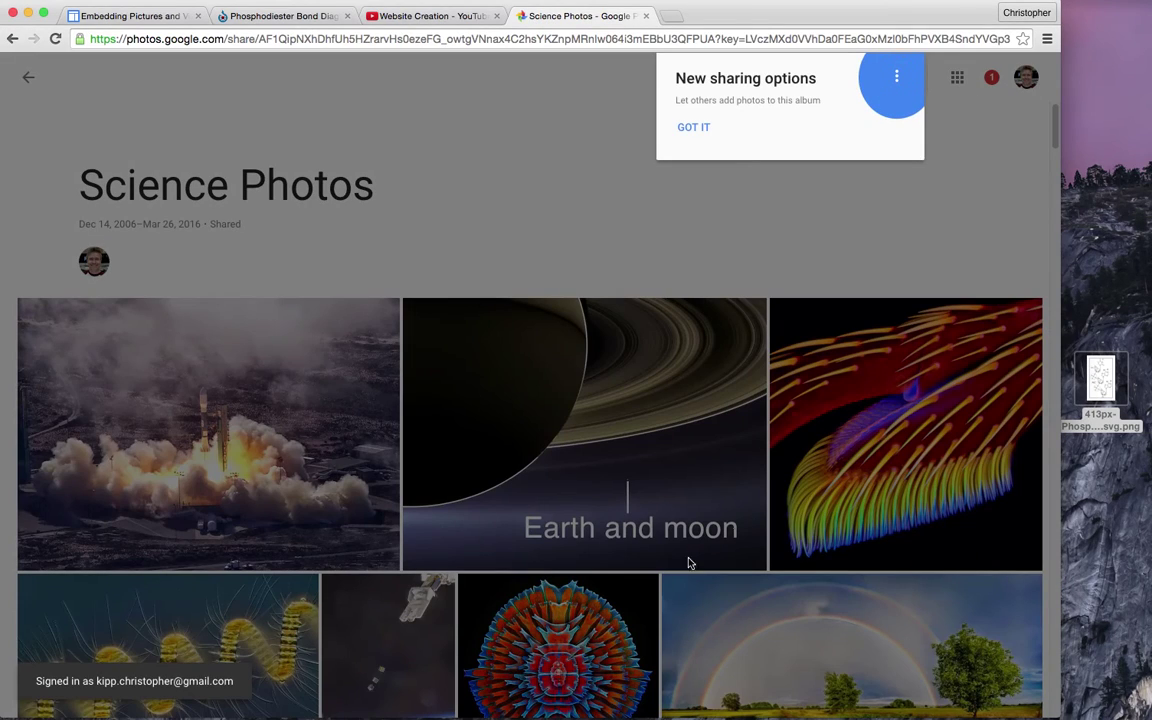
left_click(690, 125)
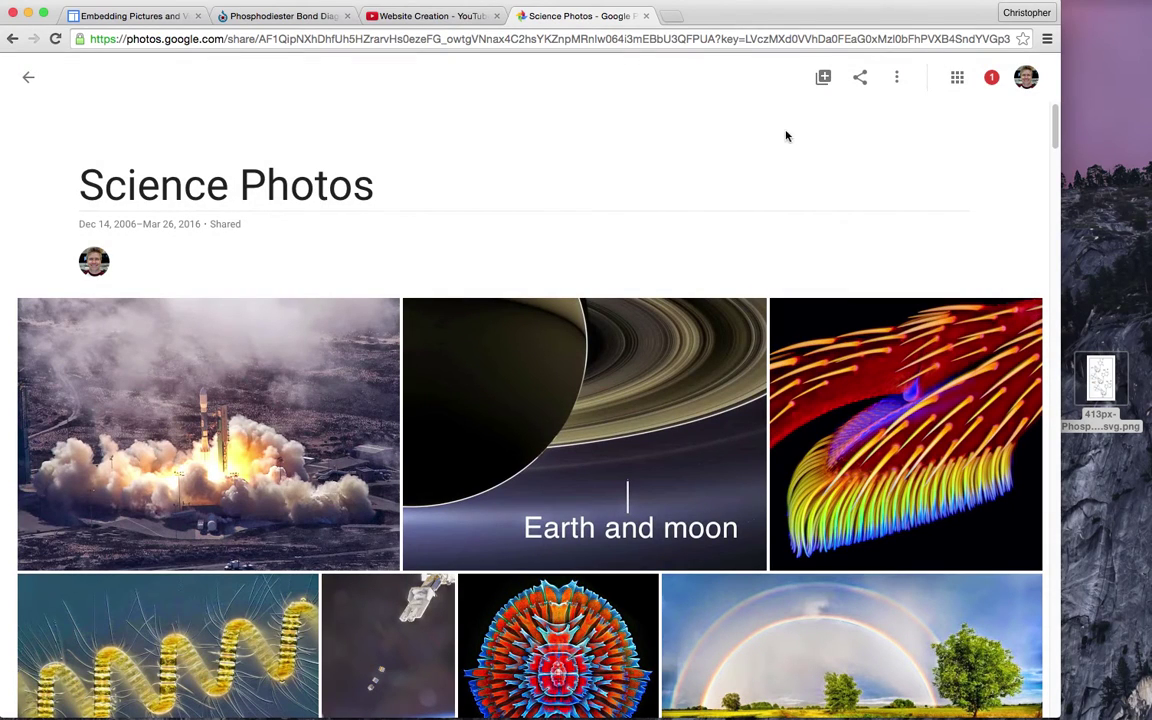
left_click(896, 77)
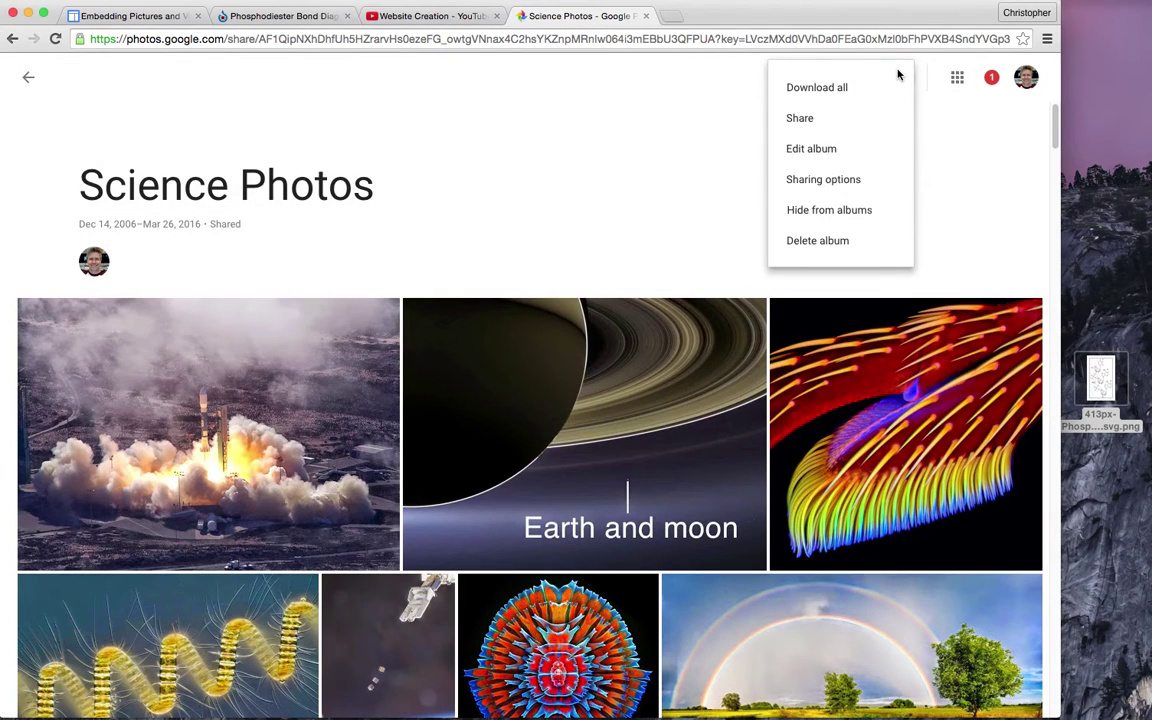
left_click(689, 243)
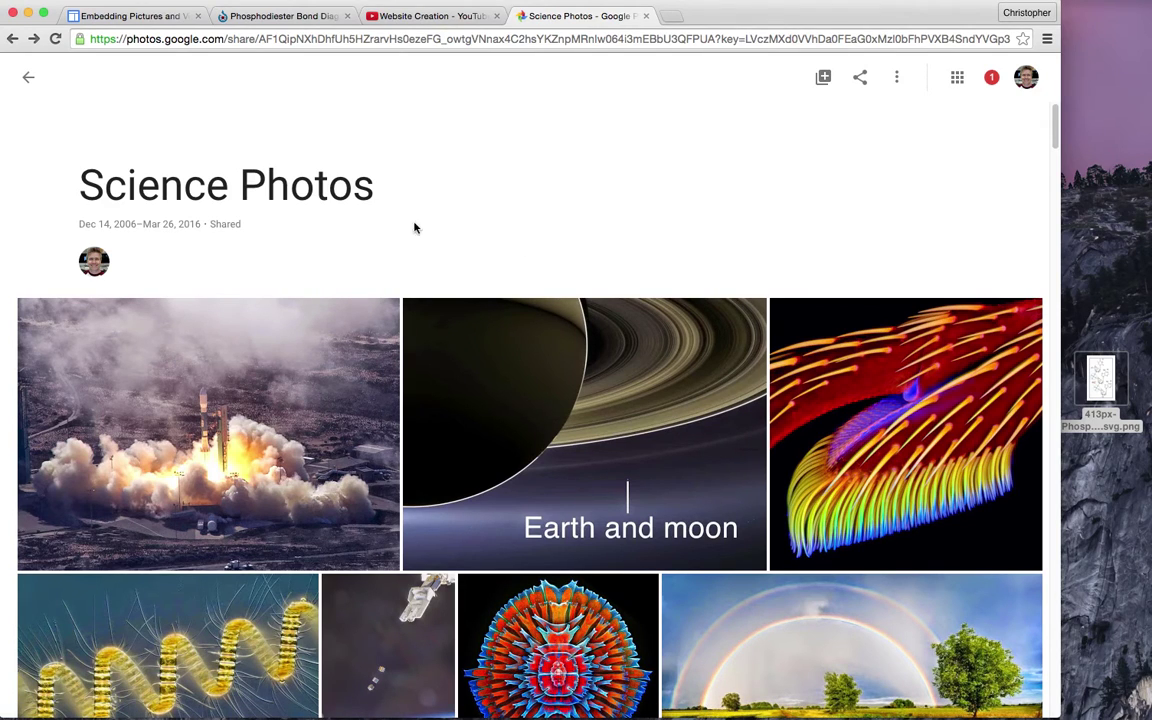
Go back to the Embedding Pictures and Video page, remove the diagram from its body and save the page.
left_click(128, 18)
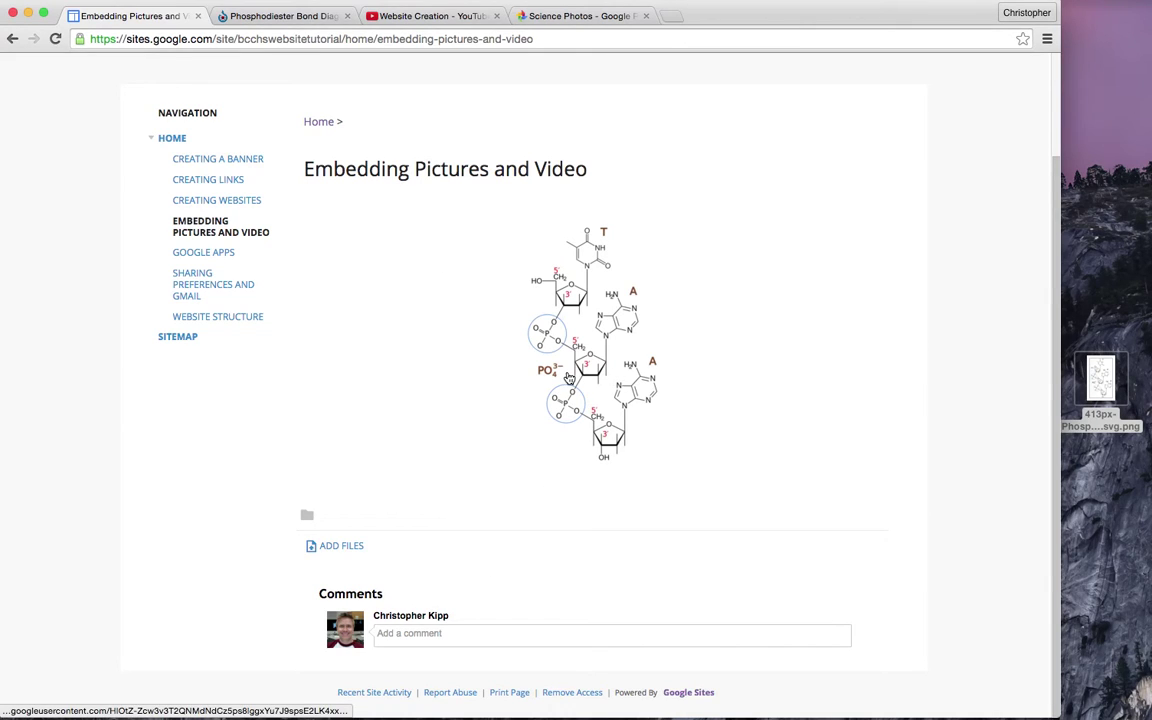
scroll(753, 298, "up", 3)
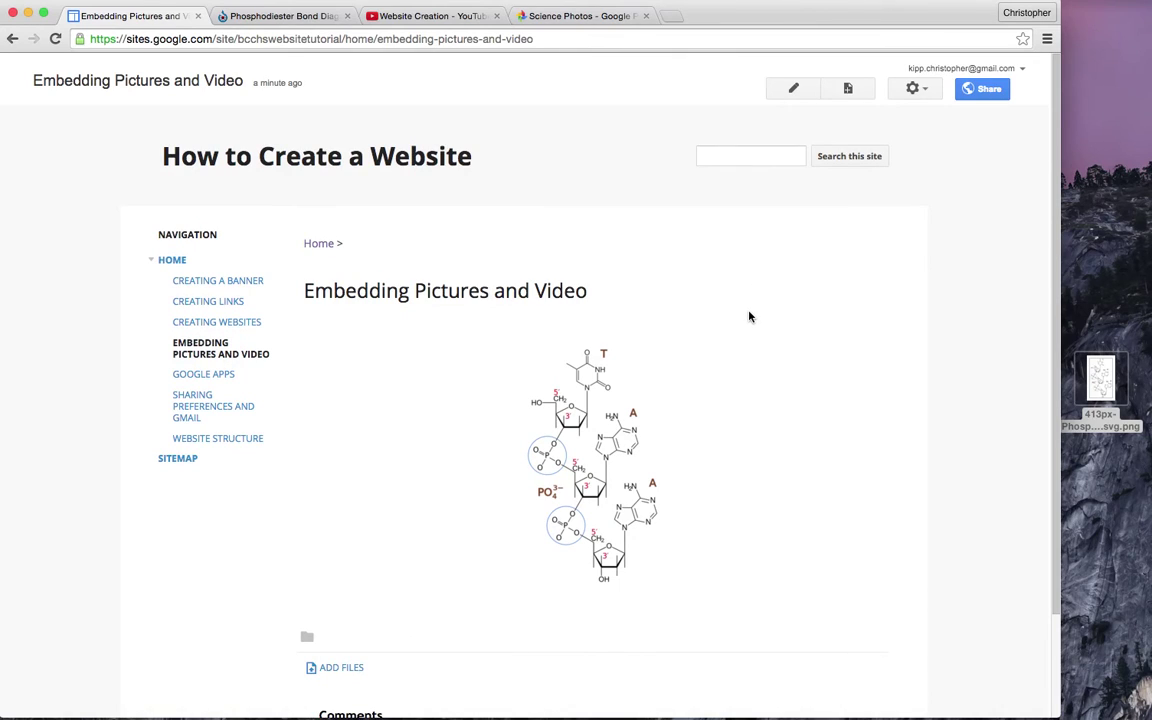
left_click(793, 93)
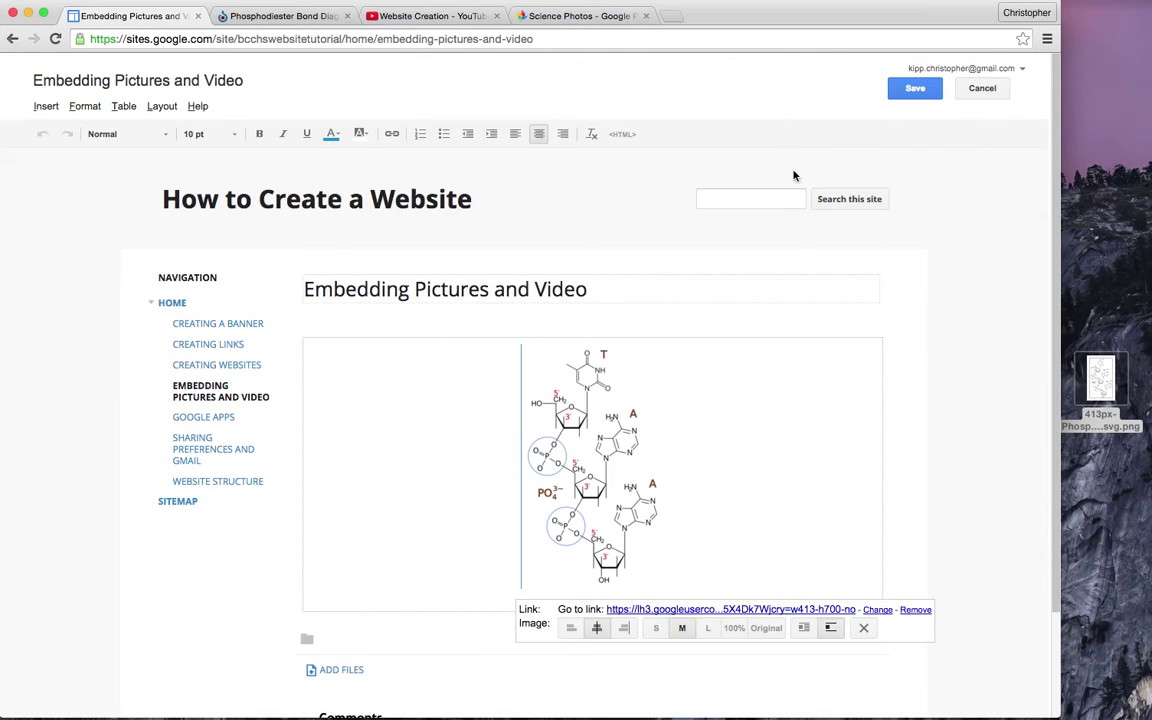
left_click(866, 628)
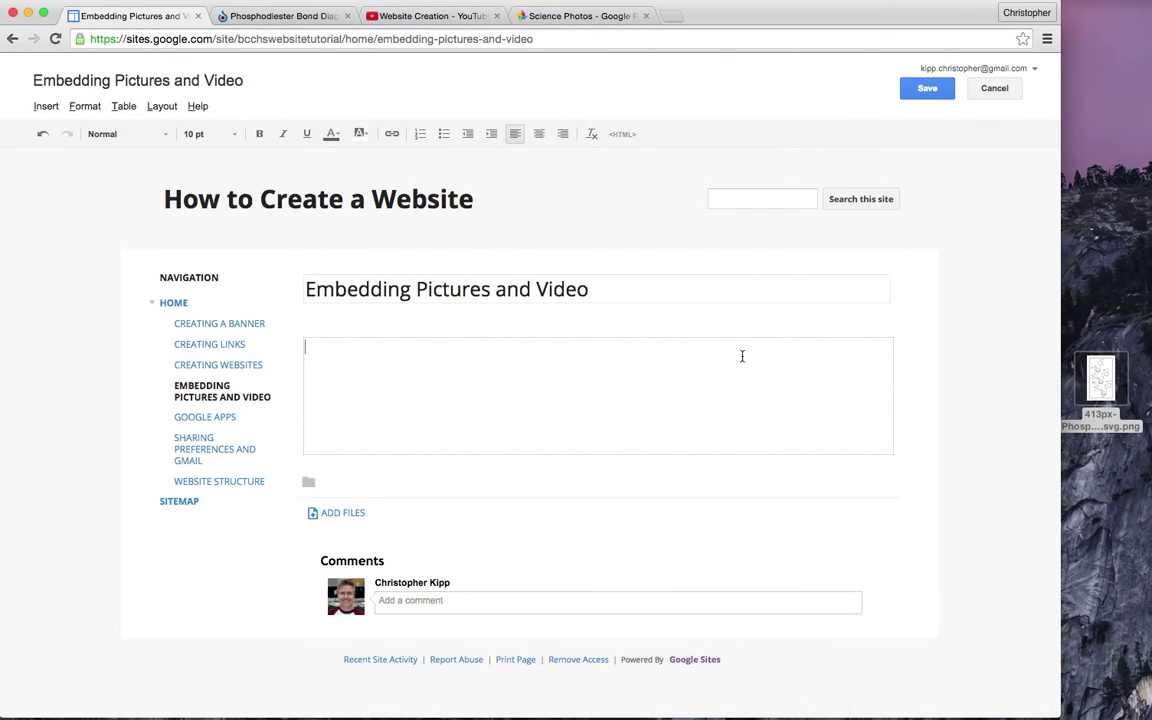
left_click(932, 91)
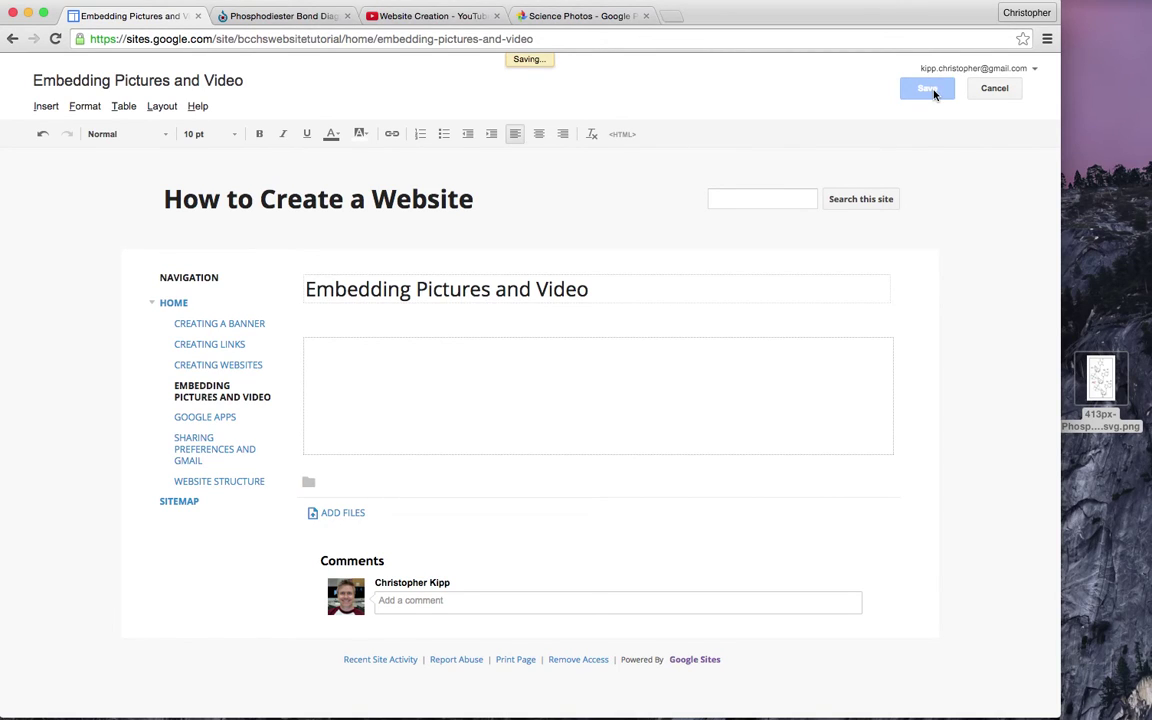
Open the site's Creating Websites page, then open the video How to Create a Website from the Website Creation playlist on YouTube.
left_click(241, 328)
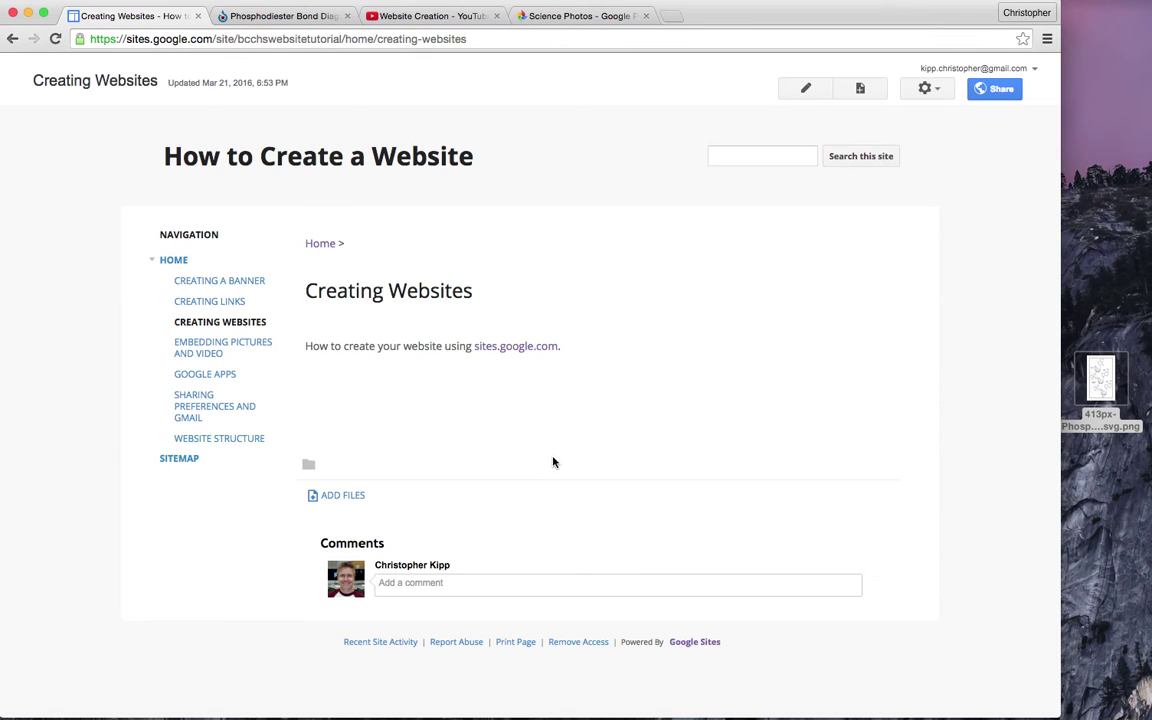
left_click(560, 14)
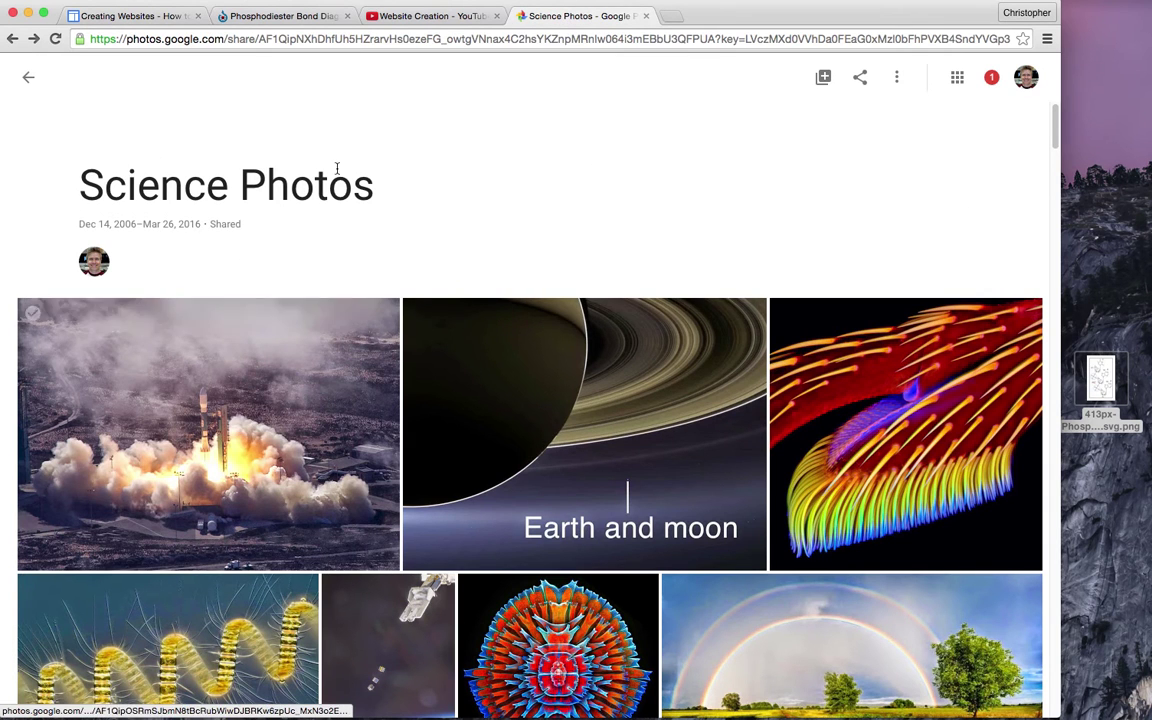
left_click(420, 16)
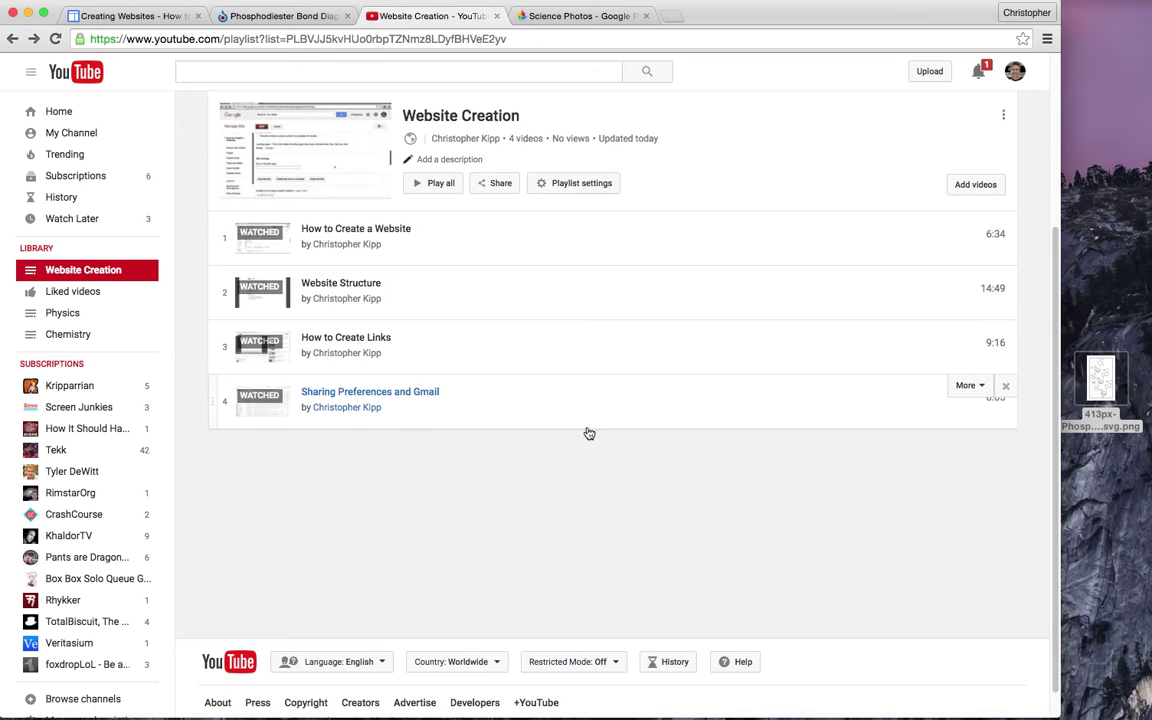
left_click(356, 230)
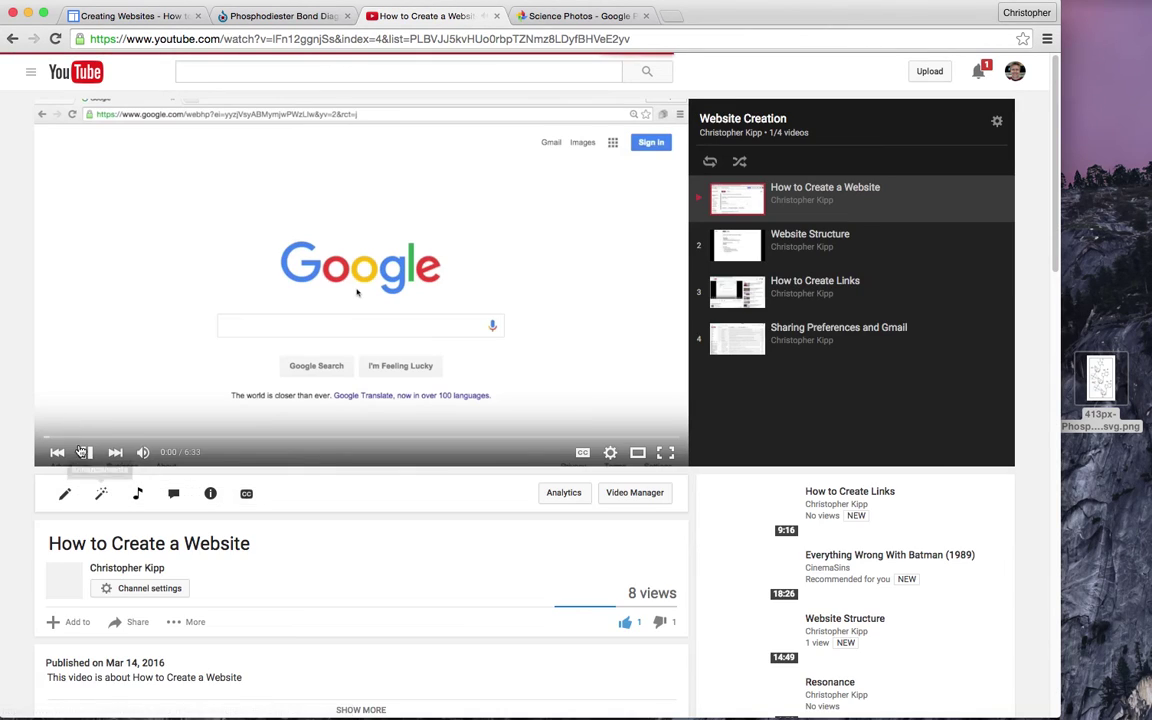
Pause the How to Create a Website video and copy its full web address.
left_click(87, 453)
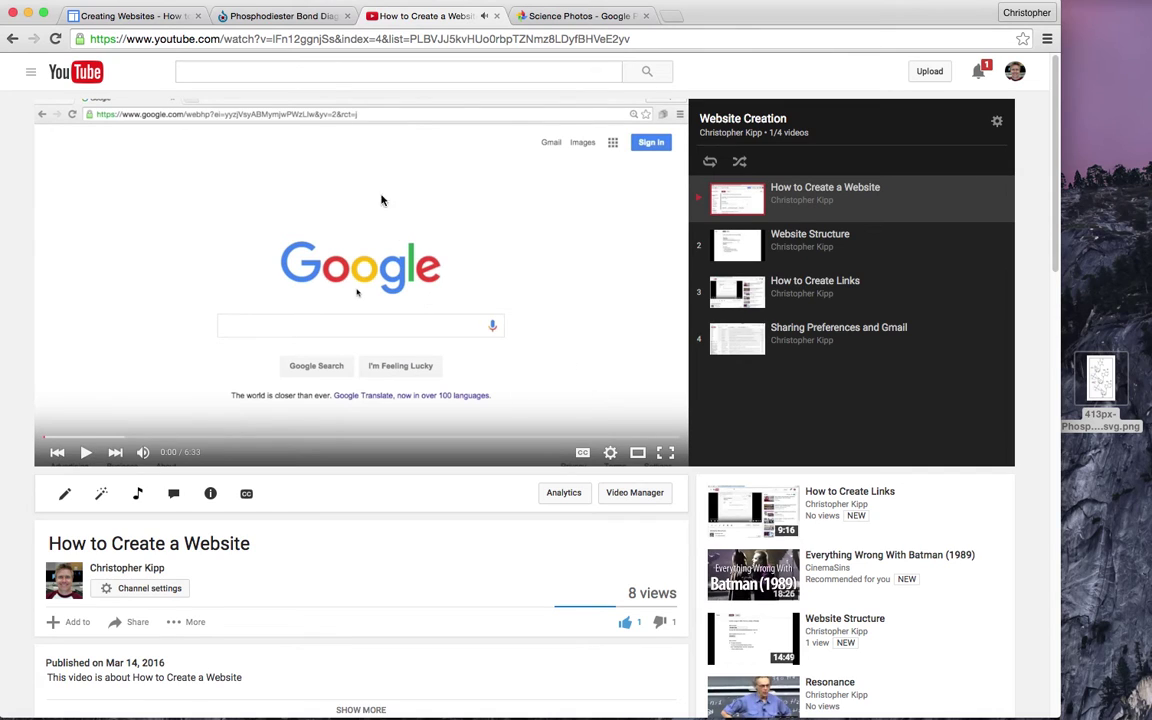
left_click(333, 41)
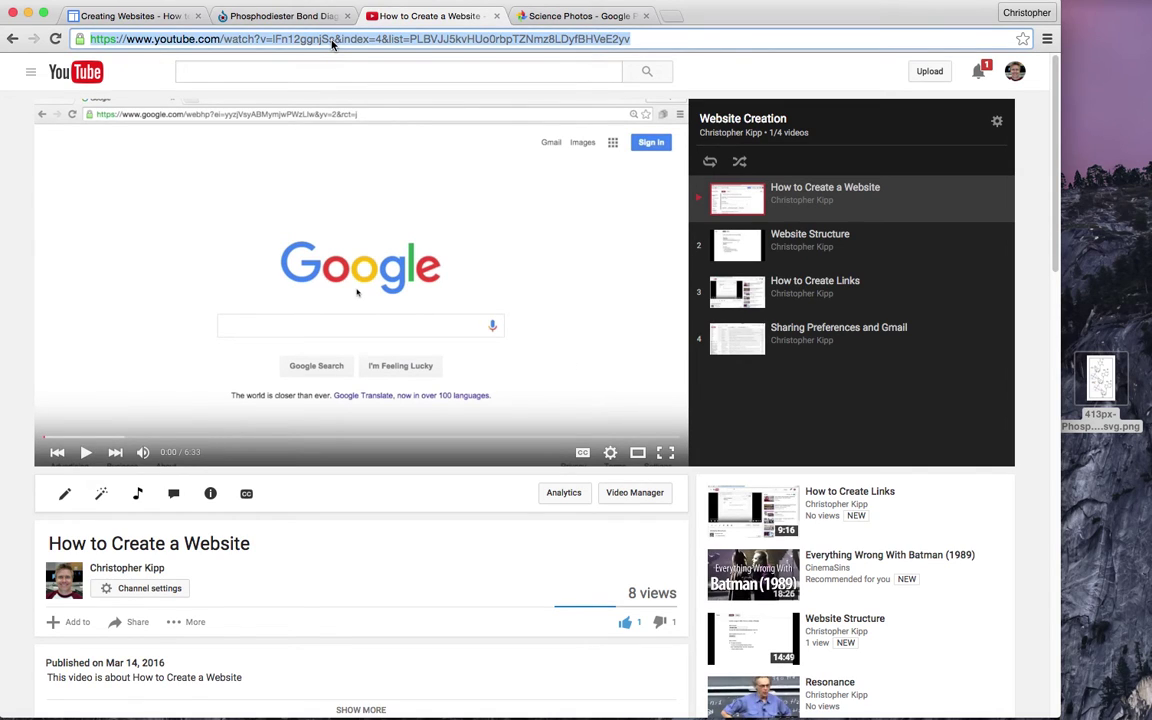
right_click(333, 44)
left_click(360, 63)
Edit the site's Creating Websites page and insert the YouTube video from the copied address at 480x270 with border and title.
left_click(130, 18)
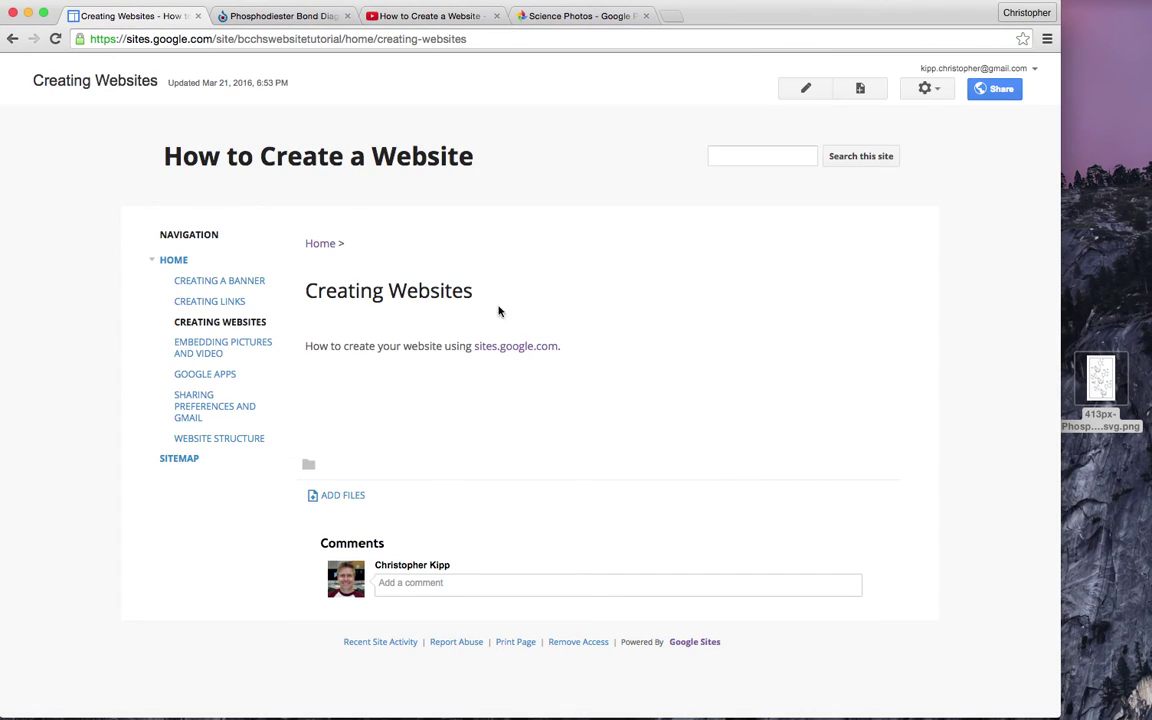
left_click(806, 92)
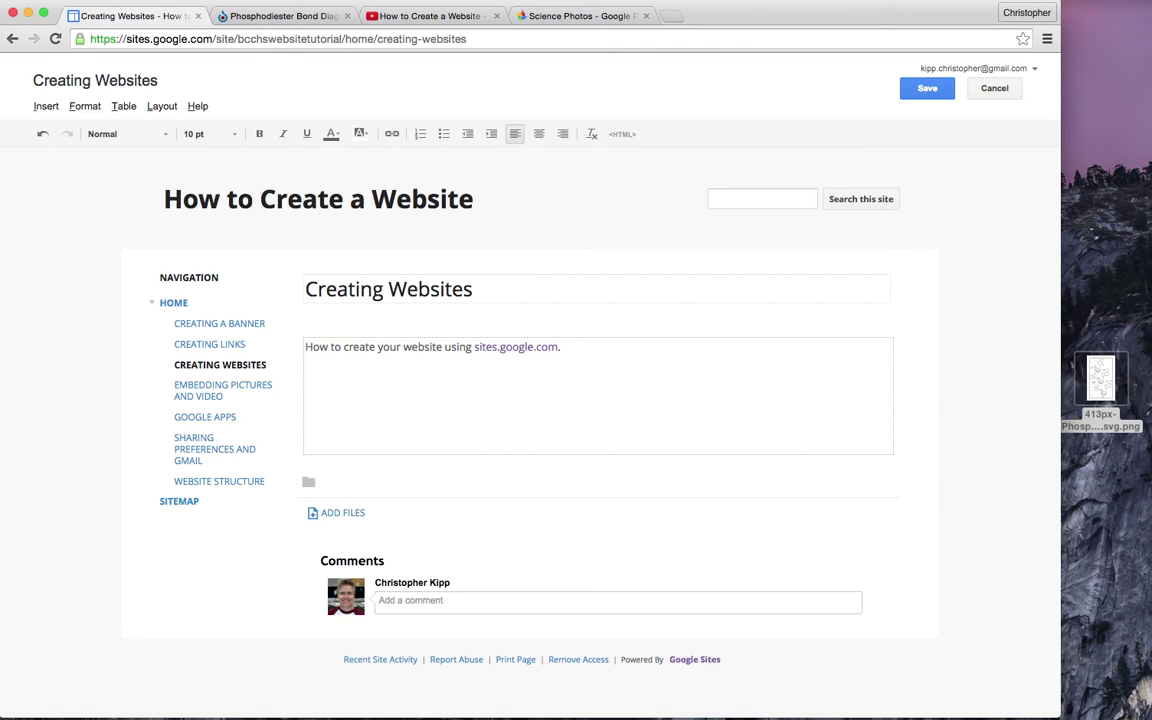
left_click(50, 107)
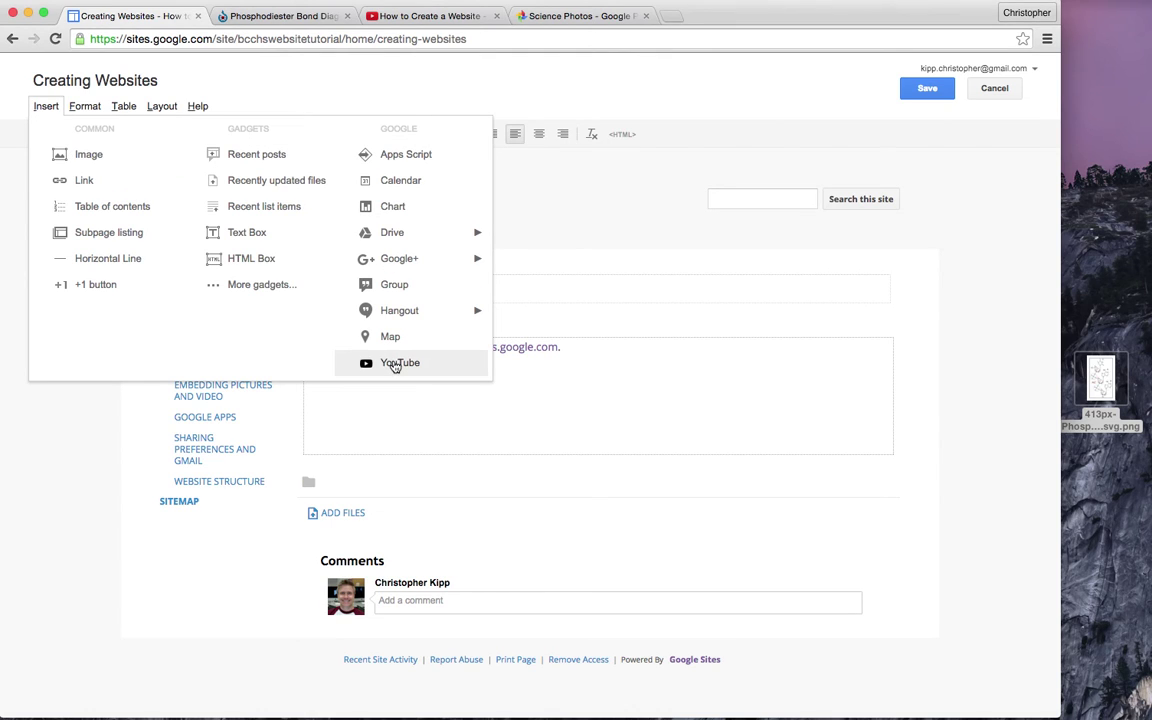
left_click(396, 365)
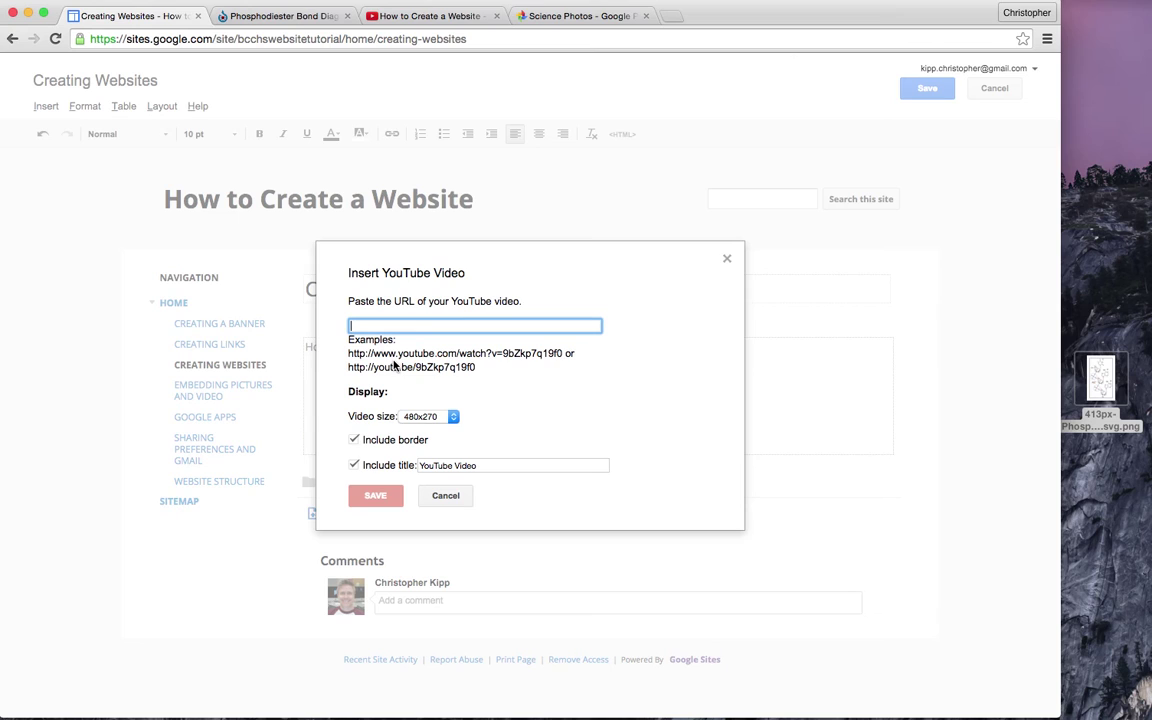
right_click(390, 327)
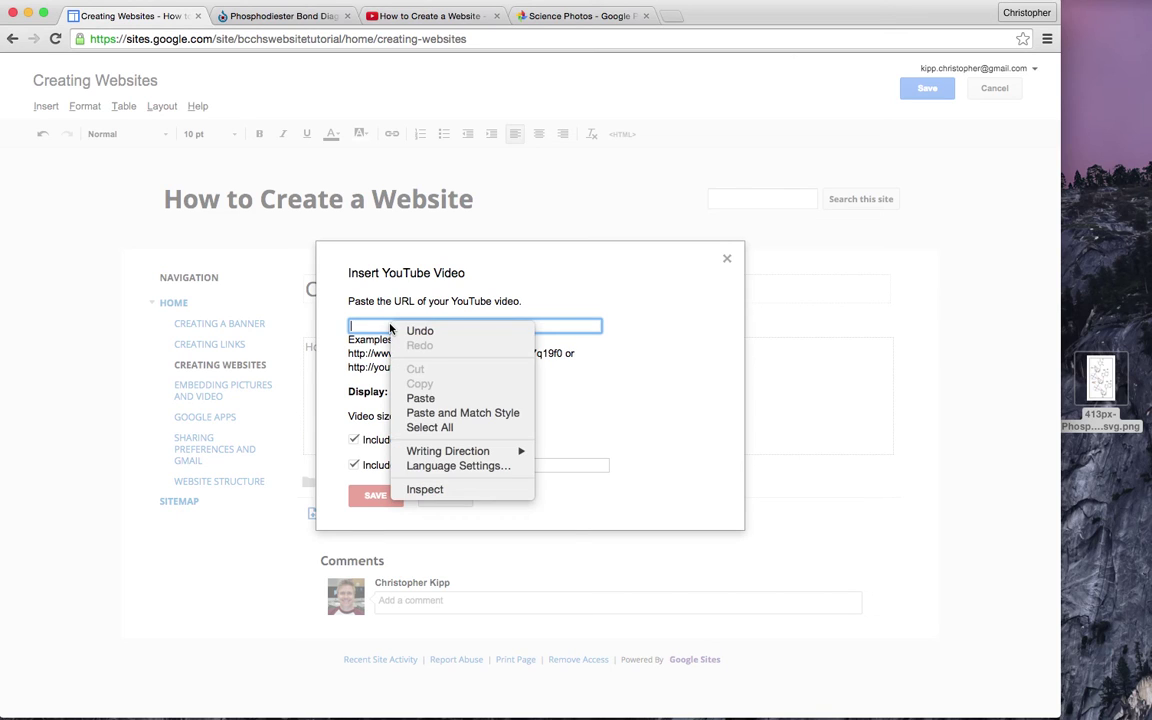
left_click(420, 398)
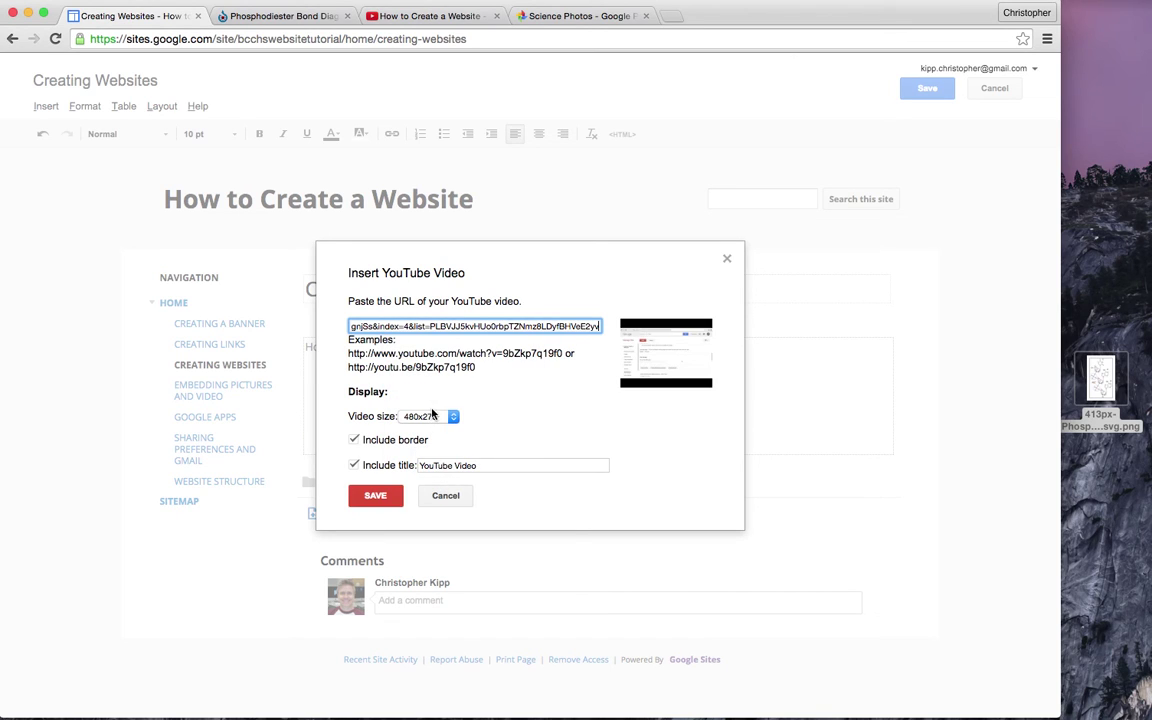
left_click(389, 506)
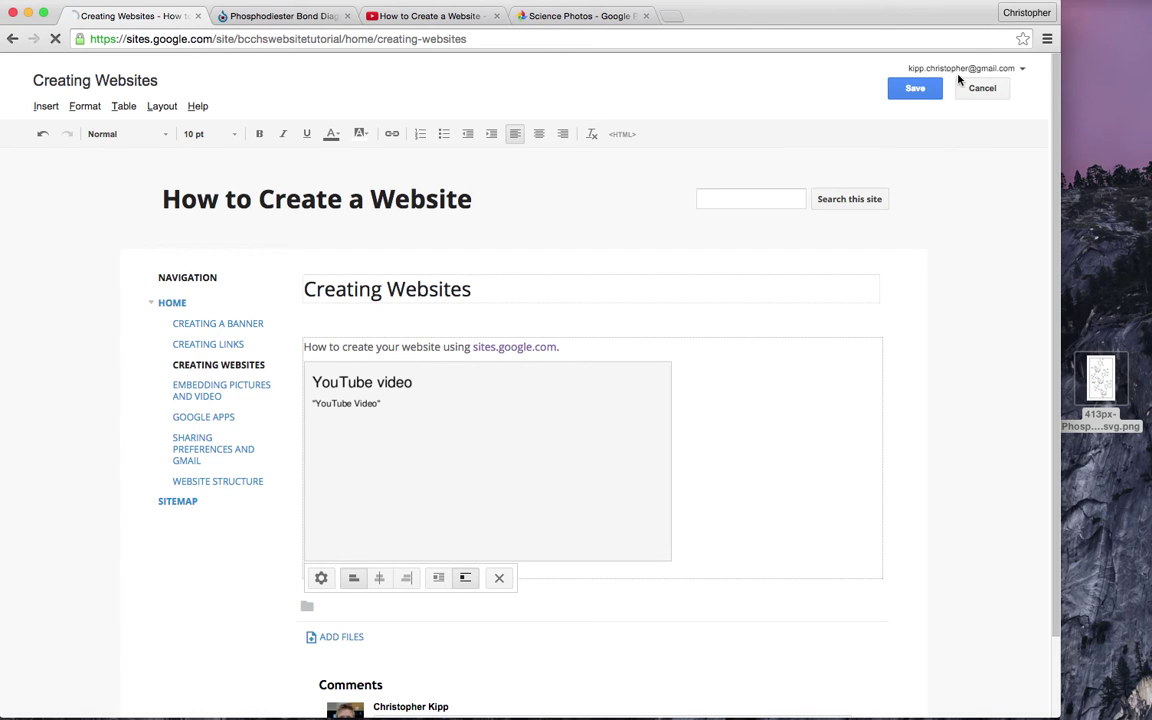
Save the Creating Websites page and test the embedded video by starting and pausing it.
left_click(918, 89)
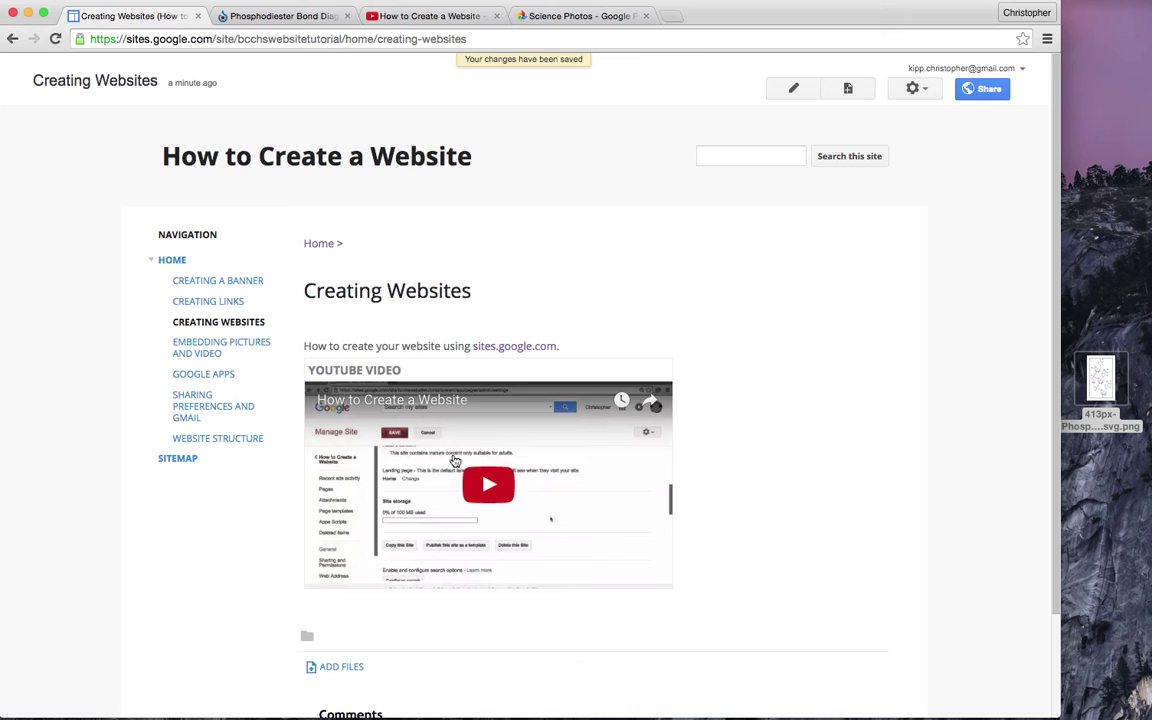
left_click(483, 489)
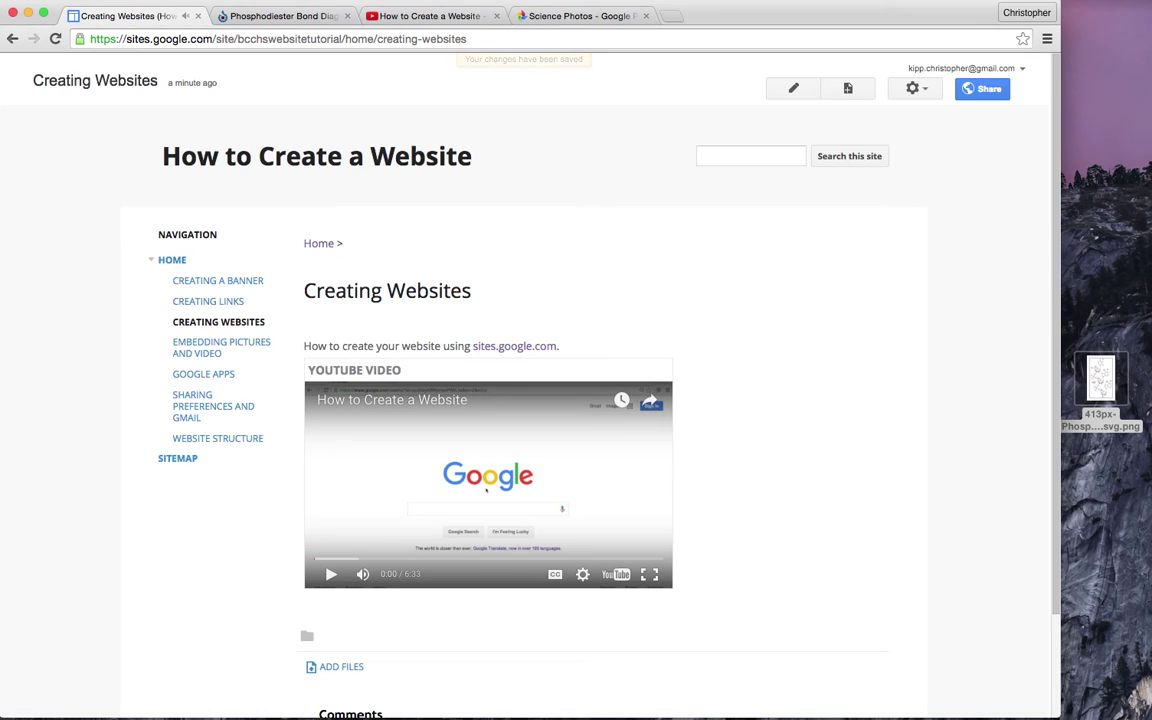
Return to the How to Create a Website video on YouTube and examine its sharing link and options.
left_click(455, 17)
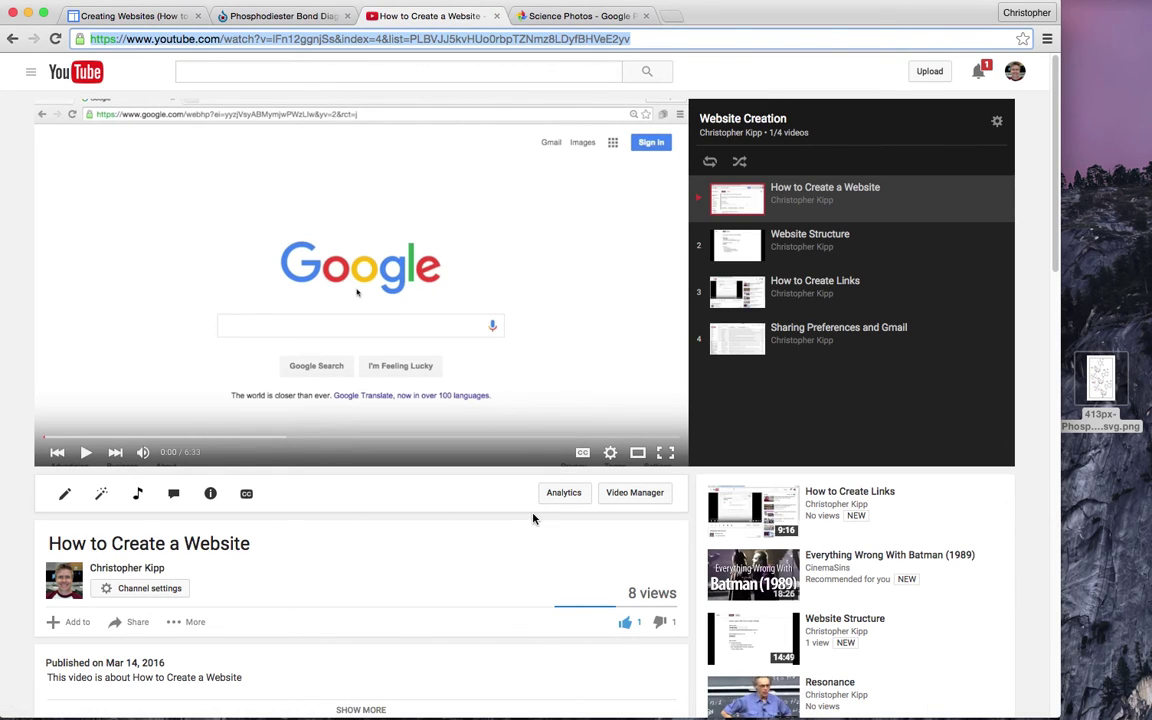
left_click(135, 623)
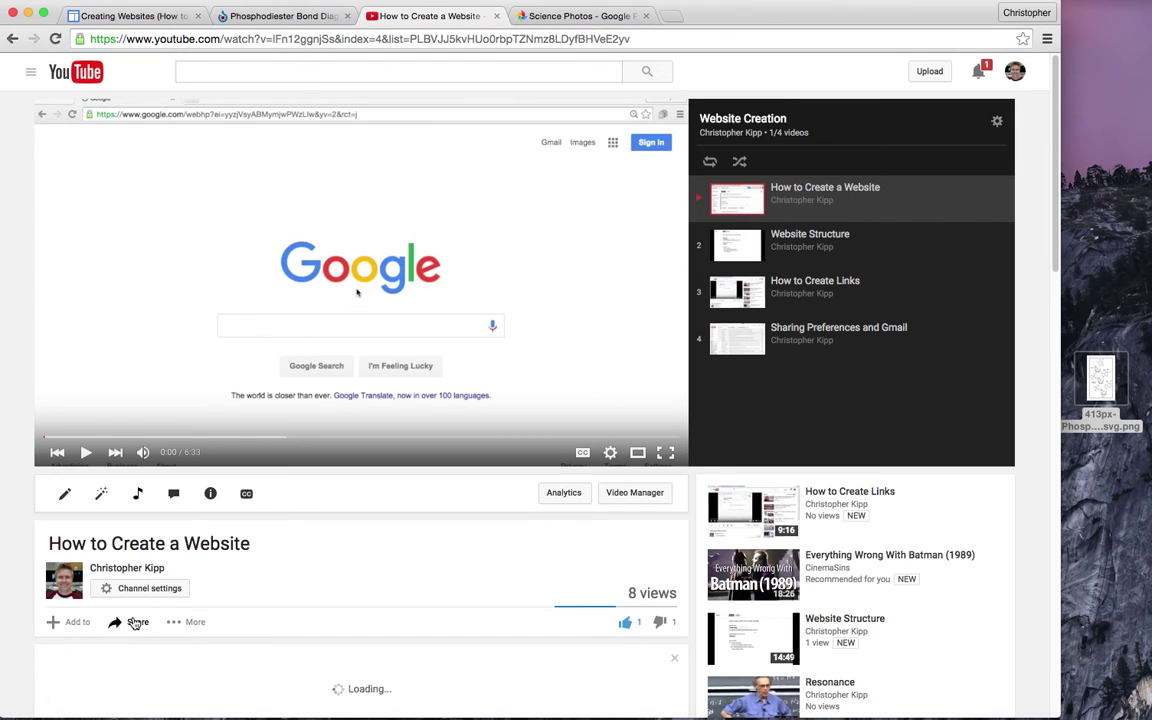
scroll(345, 609, "down", 5)
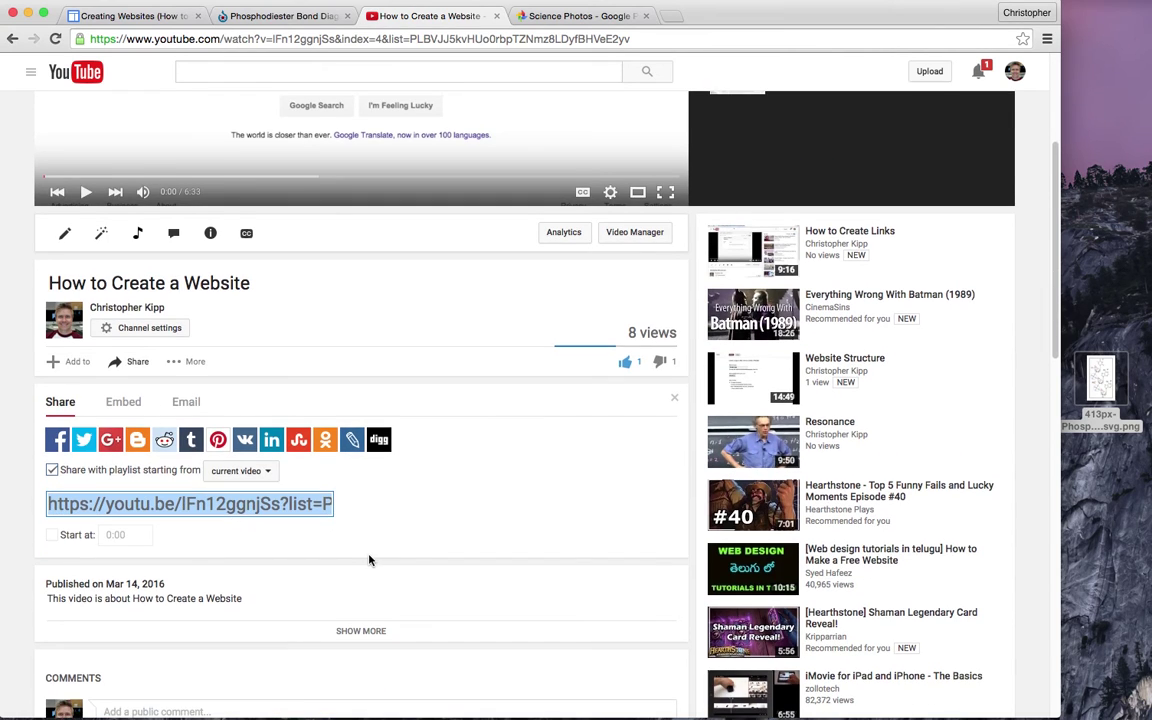
scroll(370, 558, "up", 5)
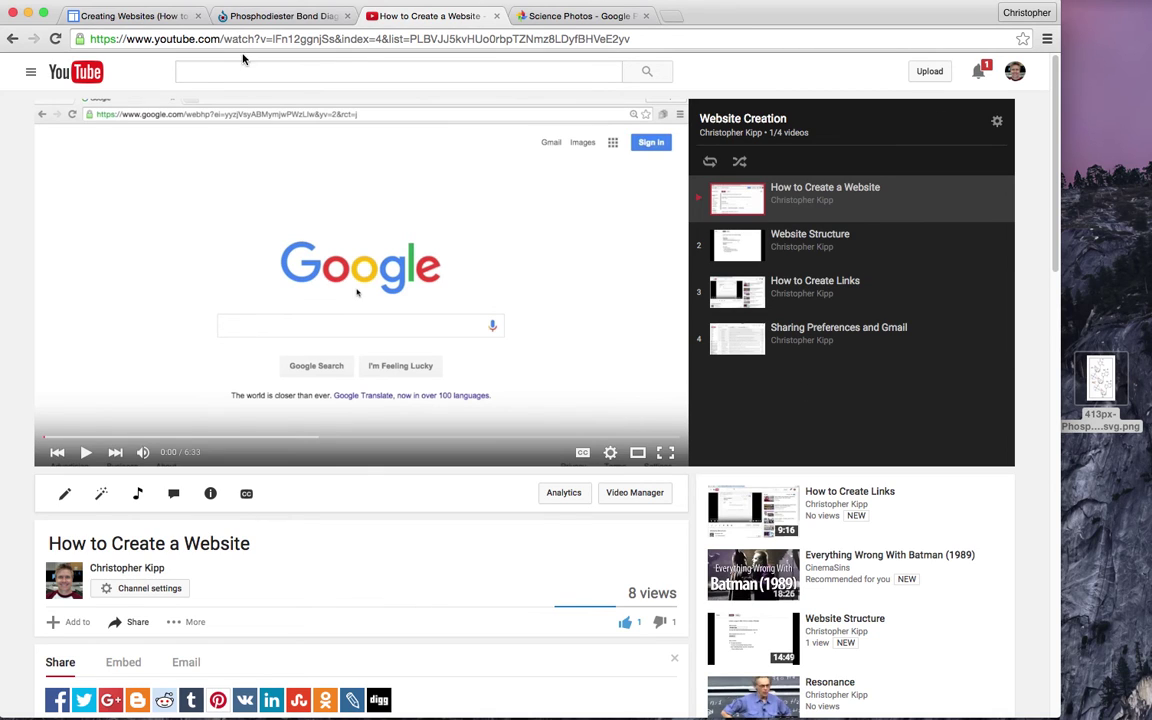
Go back to the site and open its Creating Links page for editing.
left_click(122, 16)
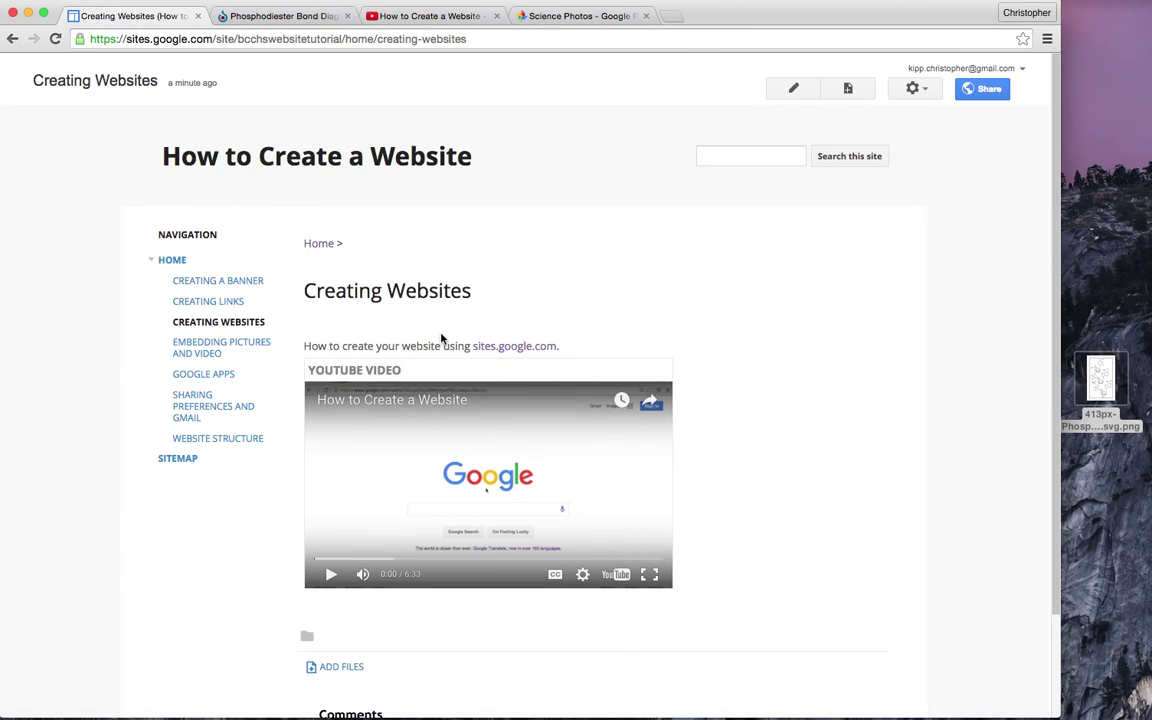
left_click(216, 302)
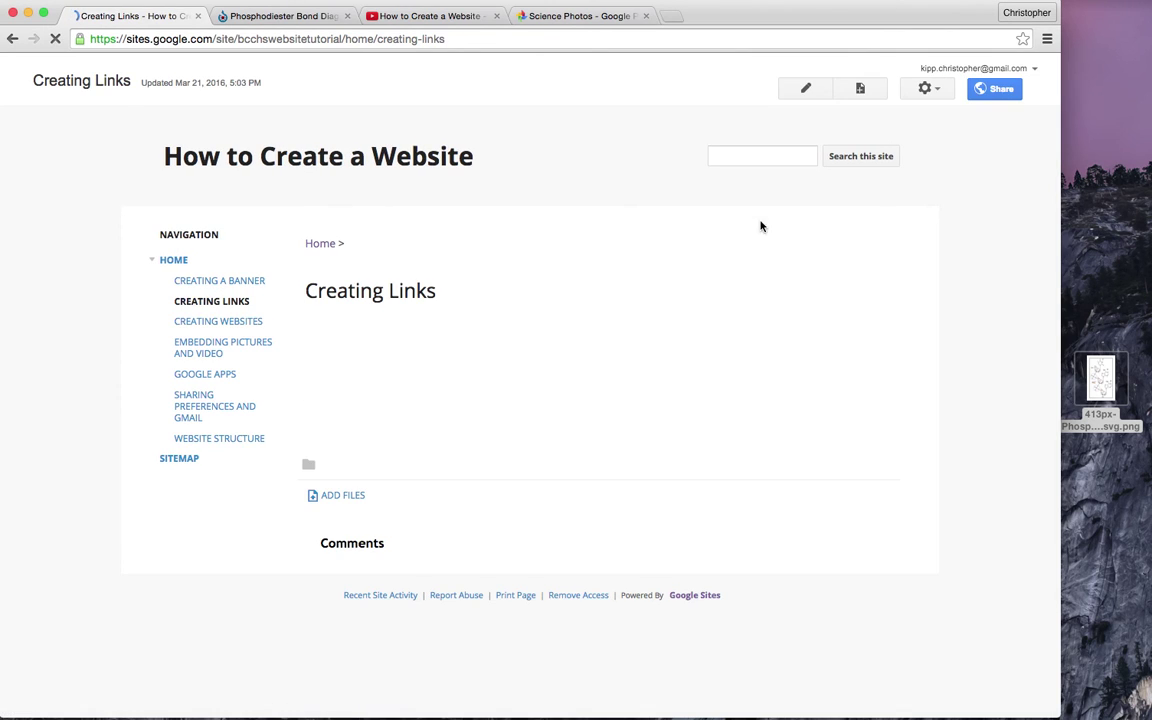
left_click(806, 90)
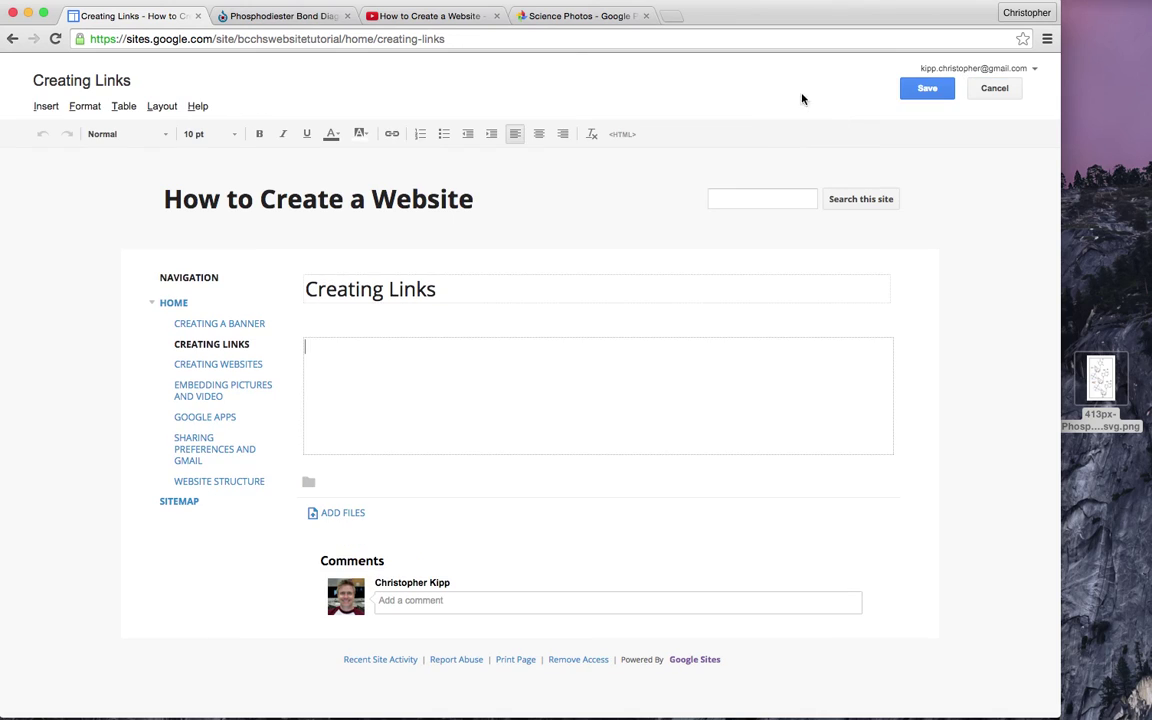
Open How to Create Links from the Website Creation playlist on YouTube, pause it and copy its web address.
left_click(378, 17)
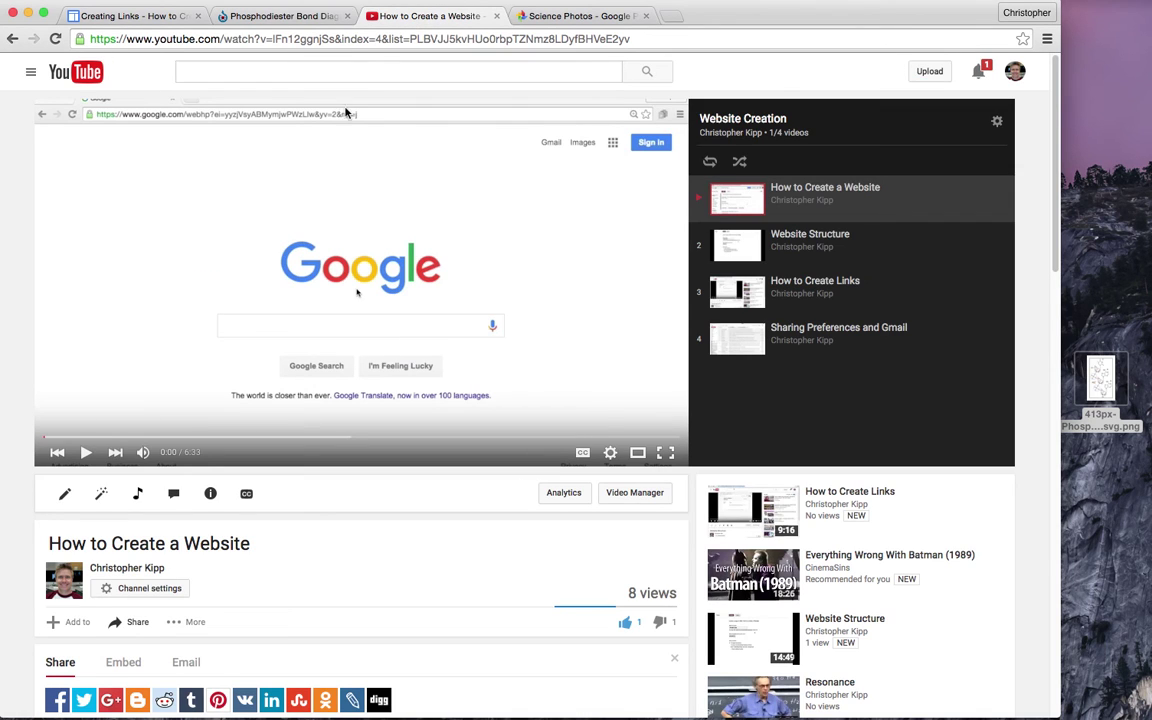
left_click(816, 287)
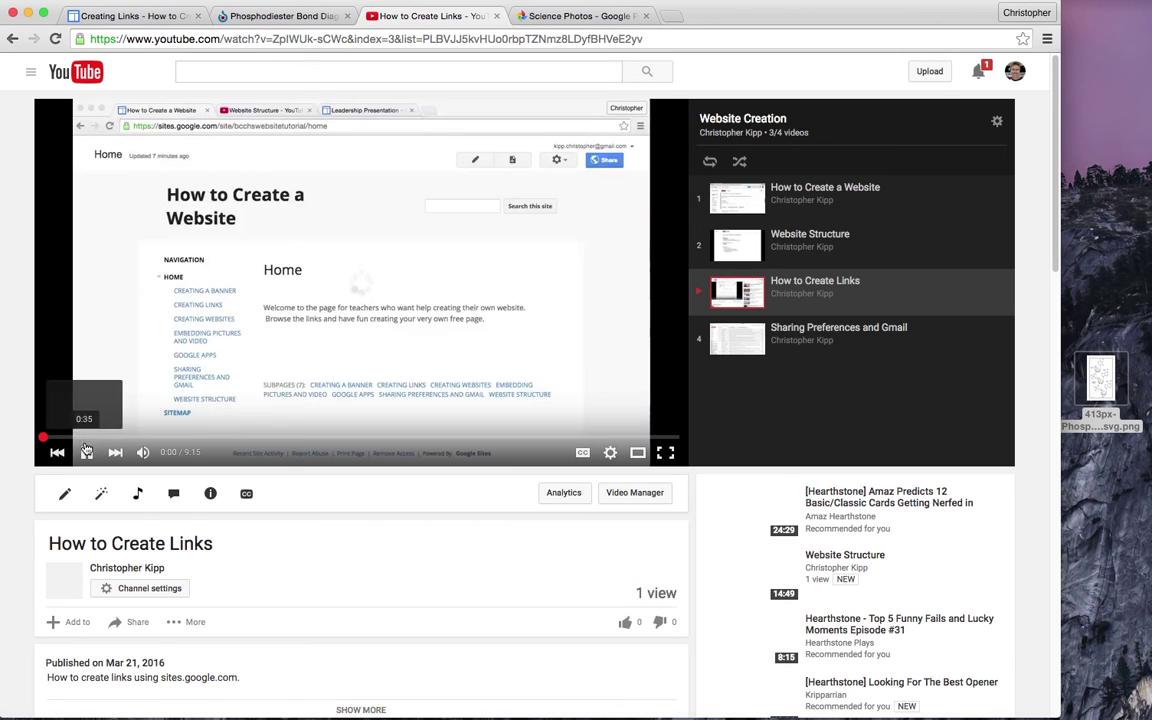
left_click(80, 405)
left_click(207, 38)
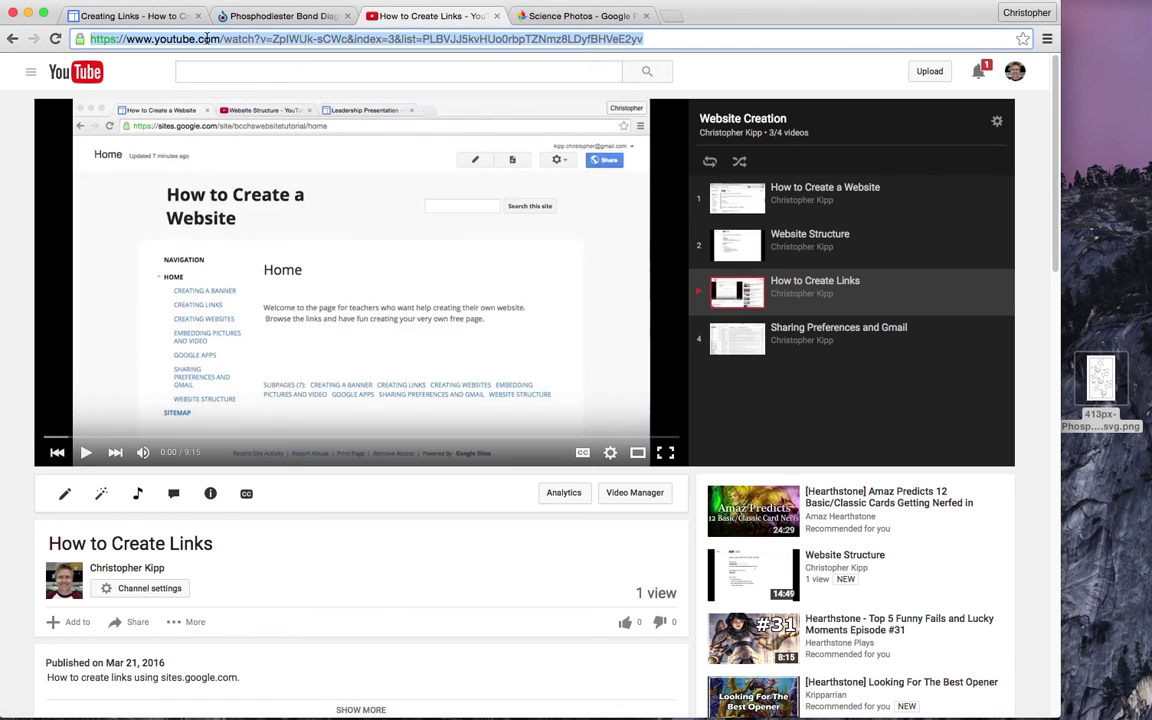
right_click(207, 38)
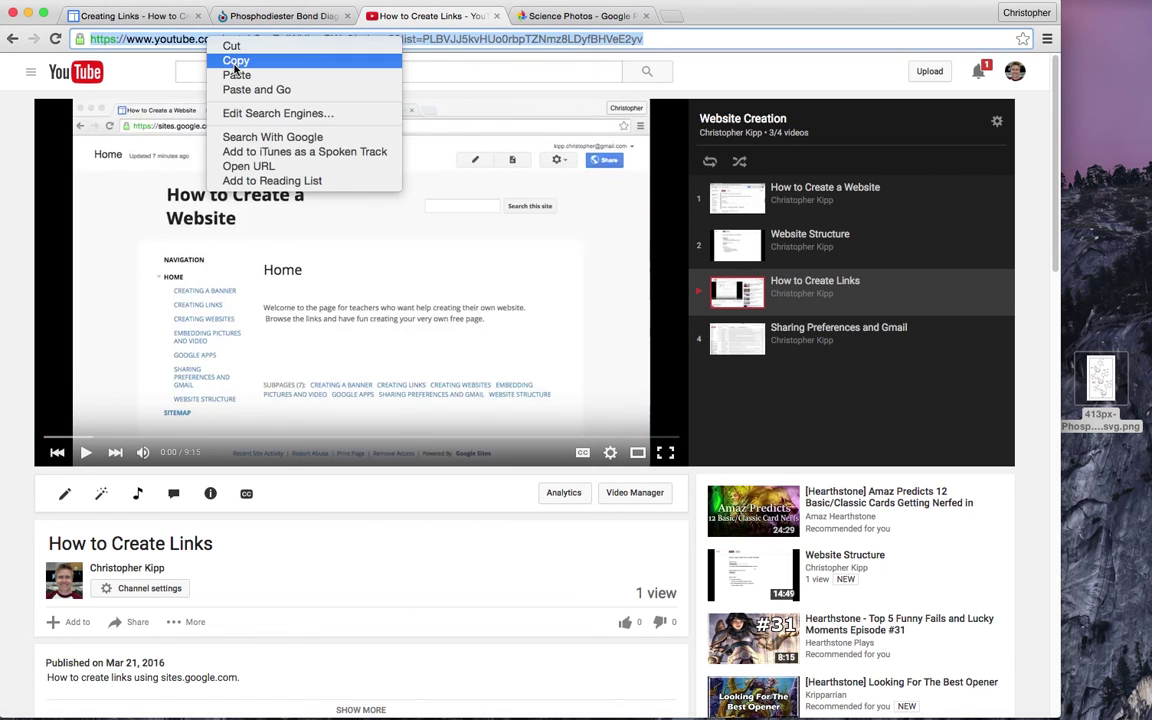
left_click(213, 57)
Insert the YouTube video from the copied address into the Creating Links page at 480x270 with border and title, and save the page.
left_click(154, 15)
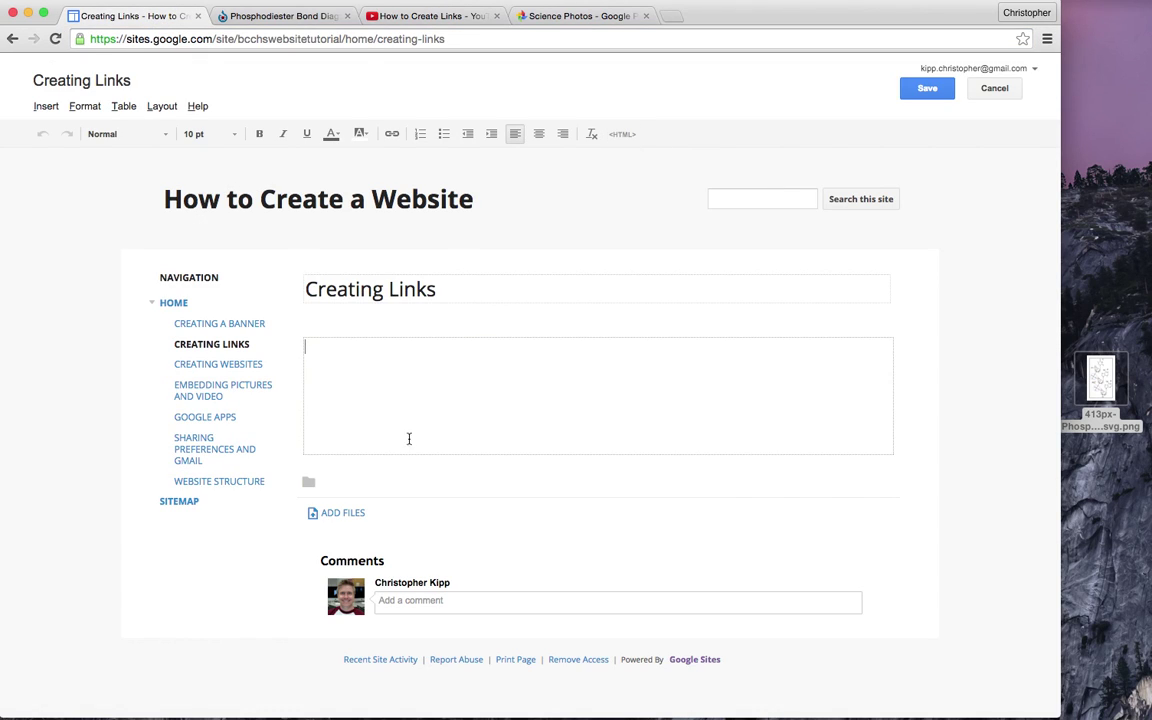
left_click(47, 107)
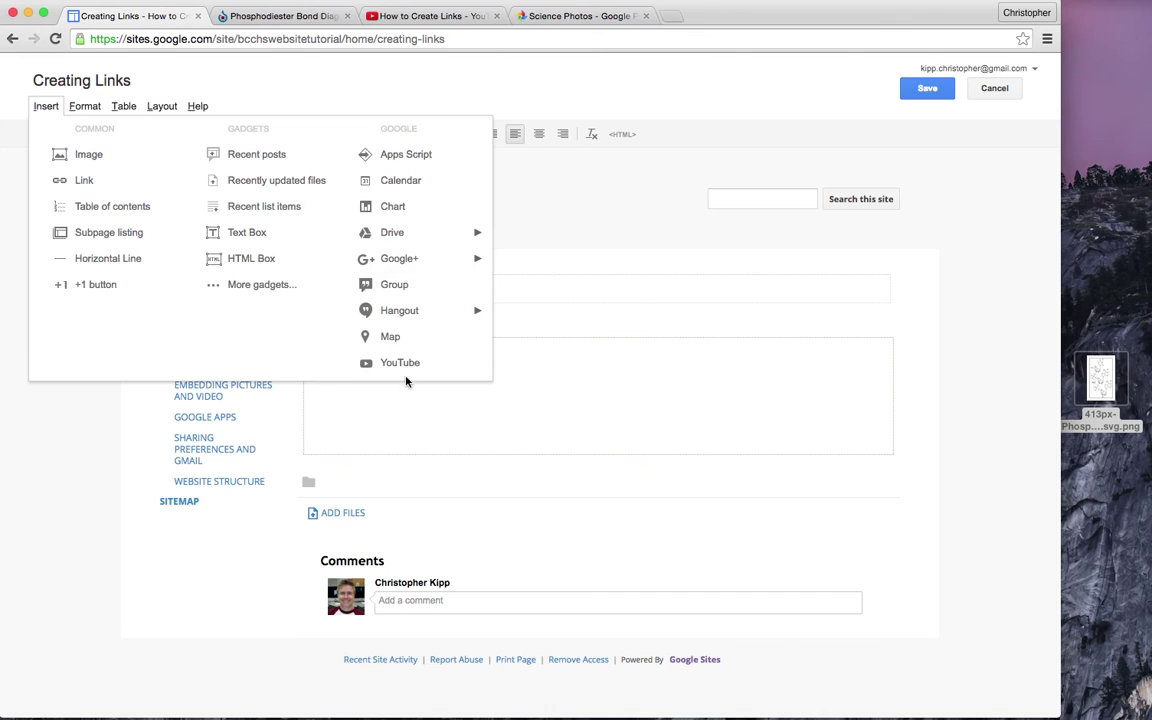
left_click(399, 363)
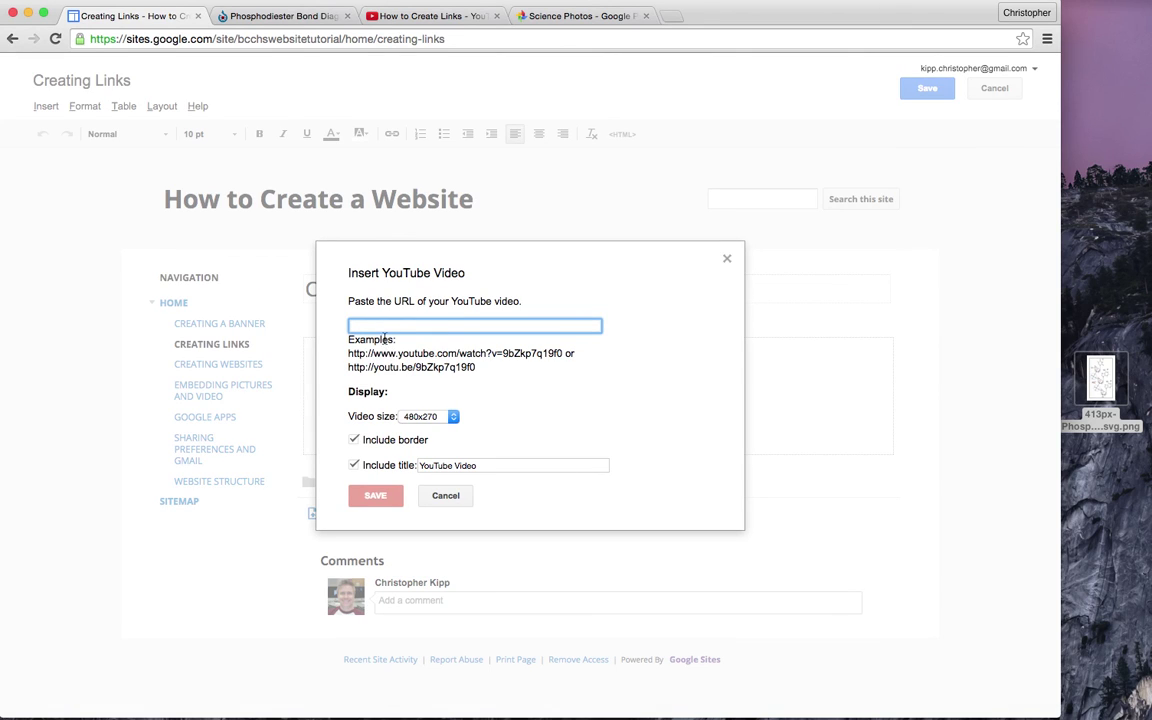
right_click(382, 322)
left_click(412, 394)
left_click(375, 494)
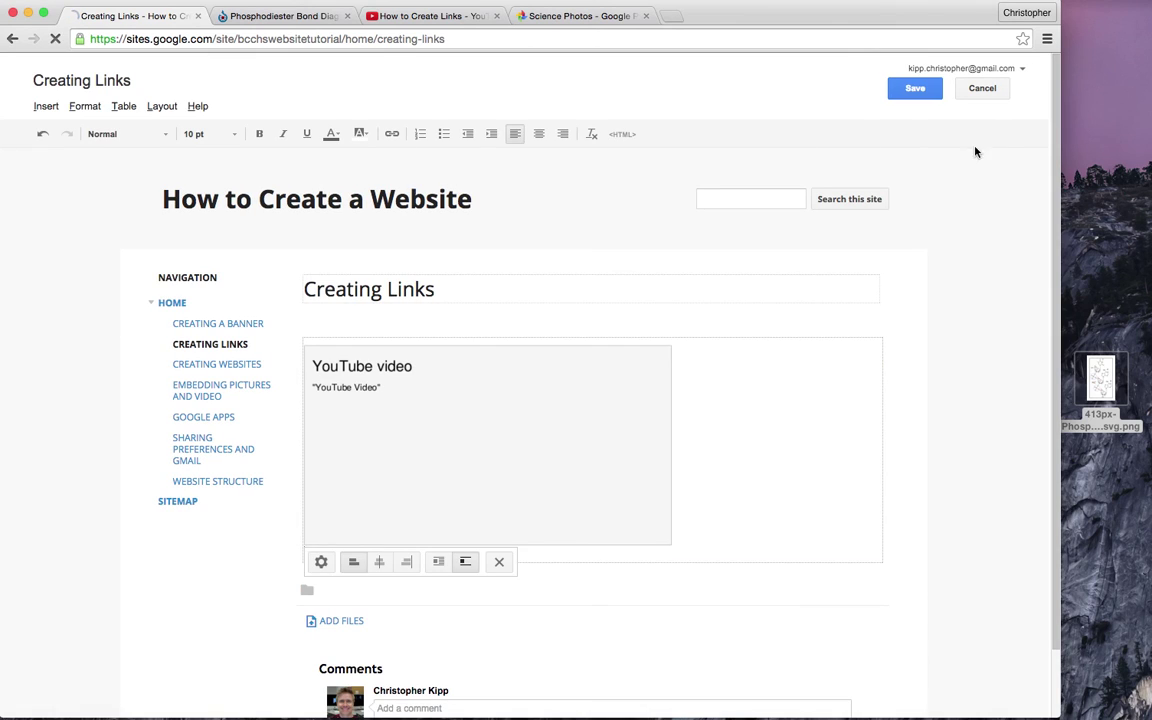
left_click(914, 88)
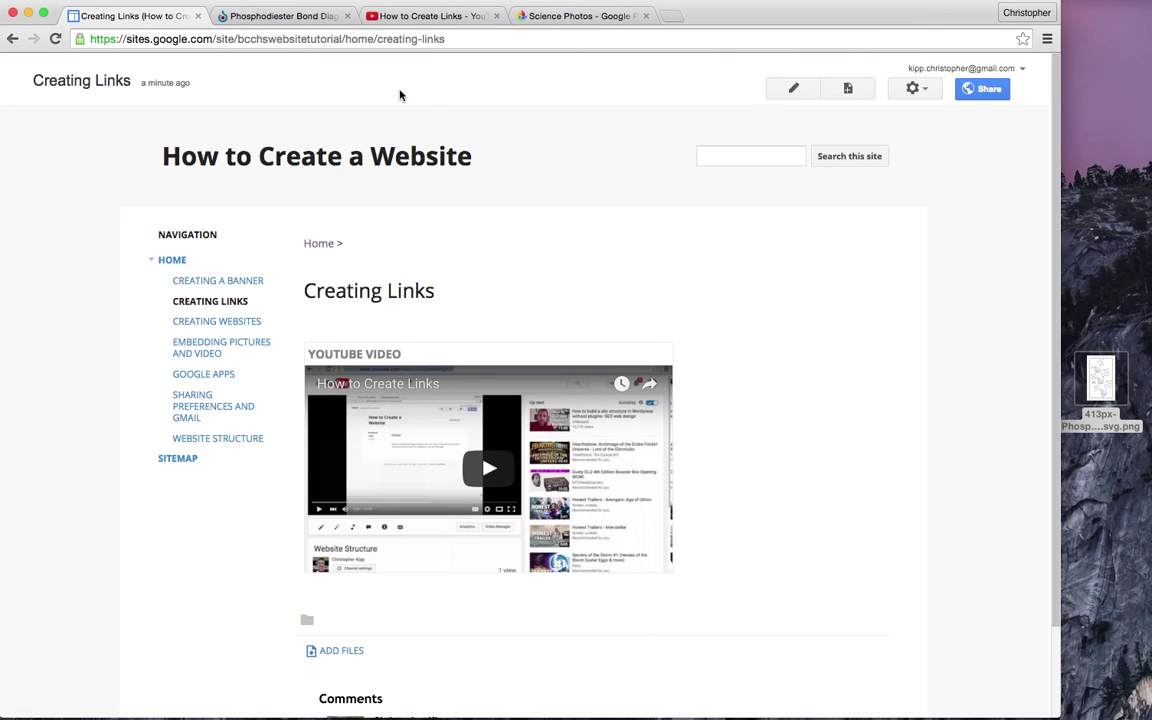
left_click(568, 16)
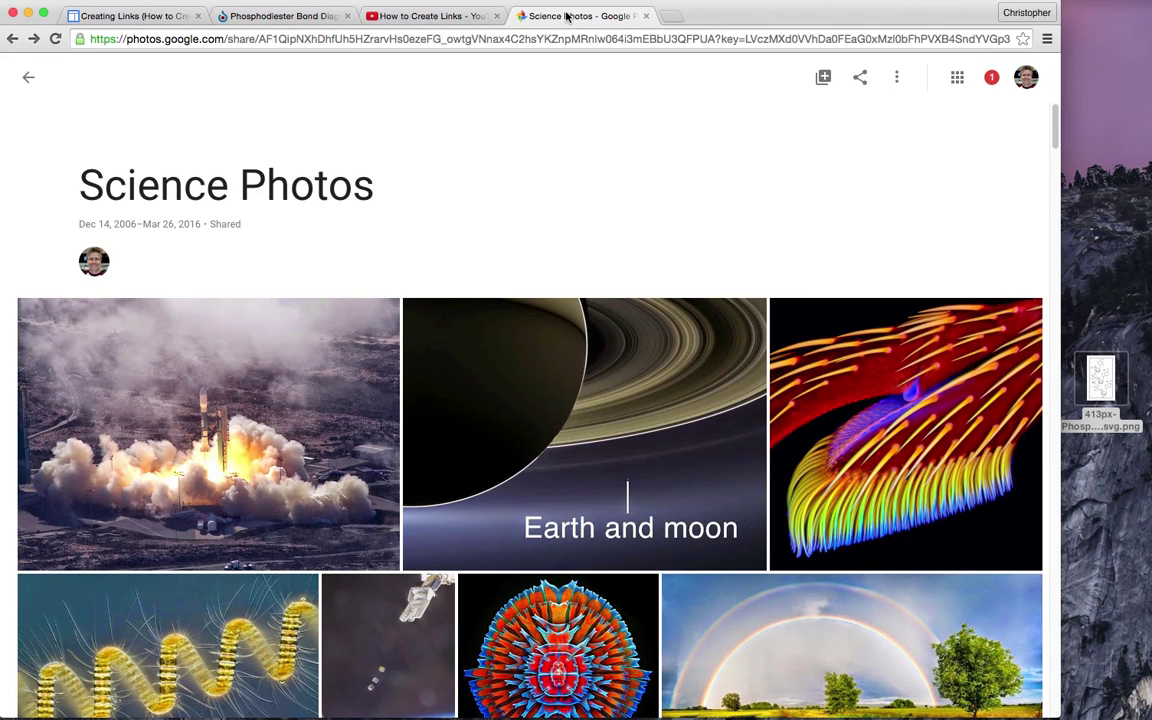
left_click(425, 16)
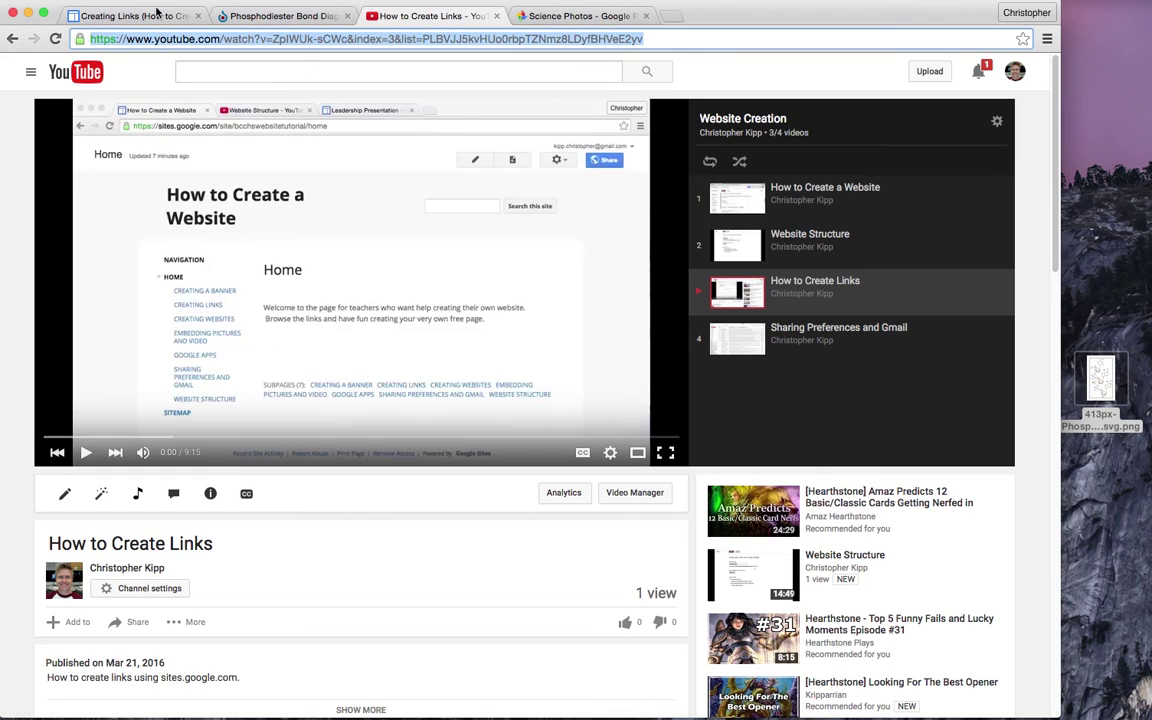
left_click(85, 14)
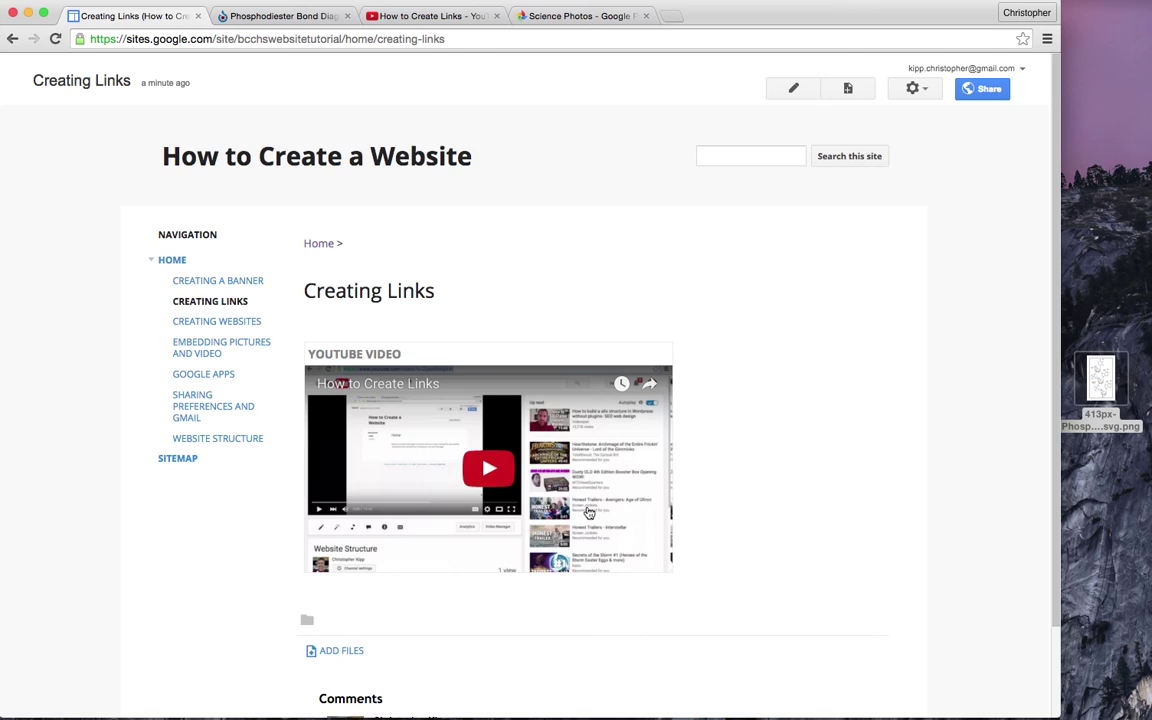